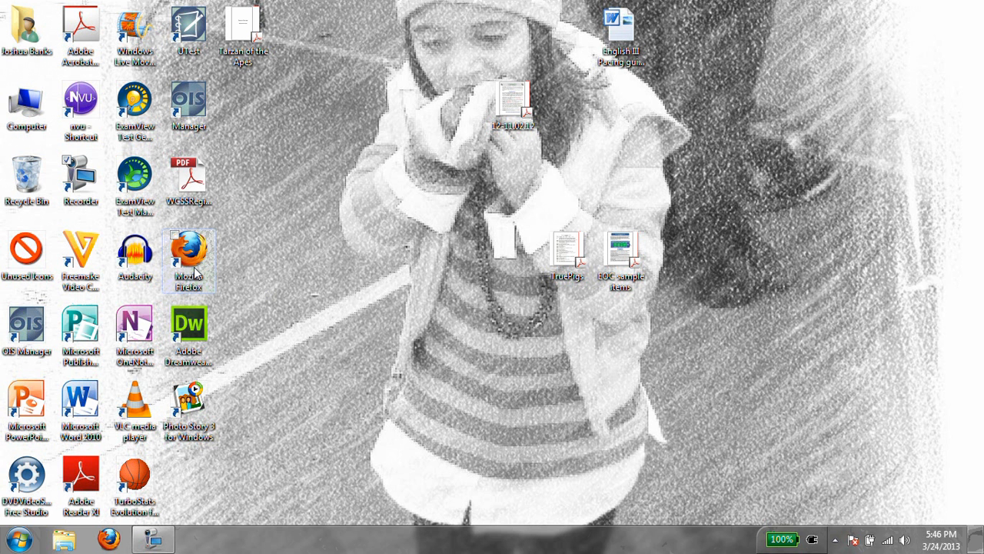
Step: Open a blank Word document, minimize it, and launch Firefox on the school district website
{"action": "double_click", "coordinate": [80, 413]}
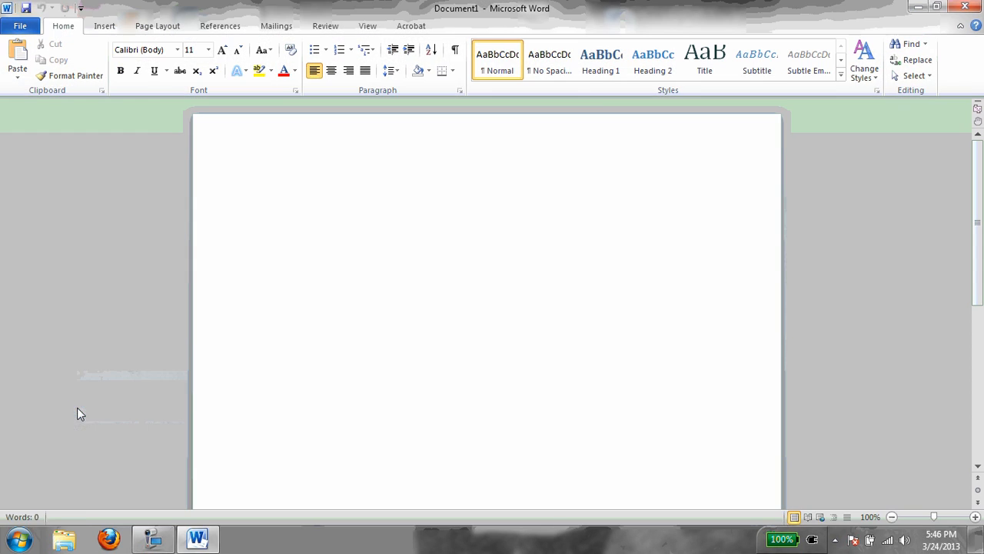
{"action": "left_click", "coordinate": [917, 8]}
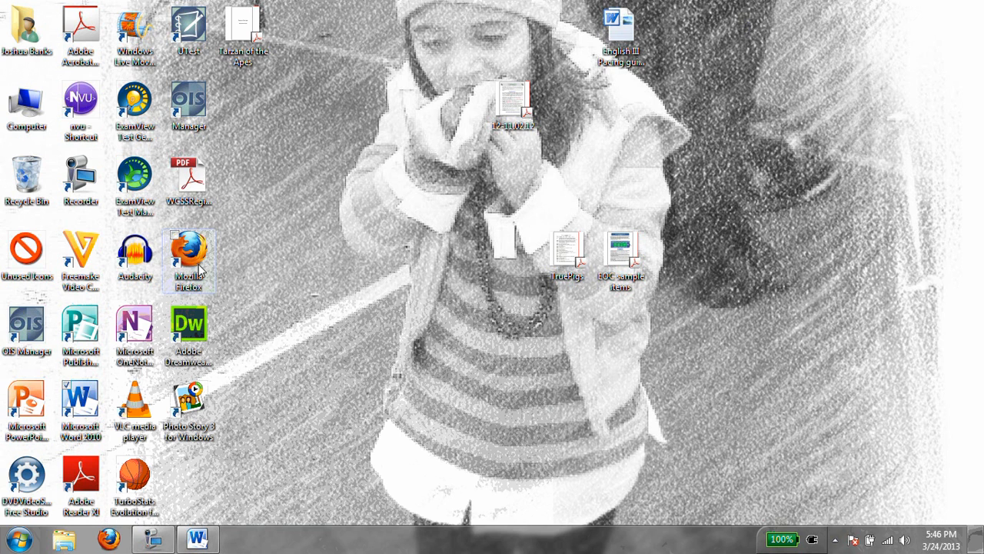
{"action": "double_click", "coordinate": [188, 258]}
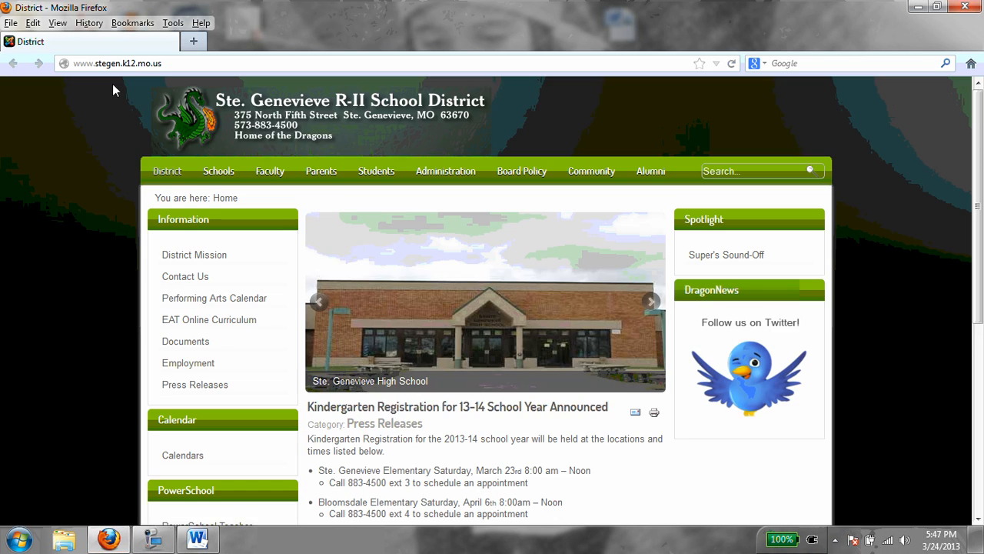
{"action": "left_click", "coordinate": [137, 24]}
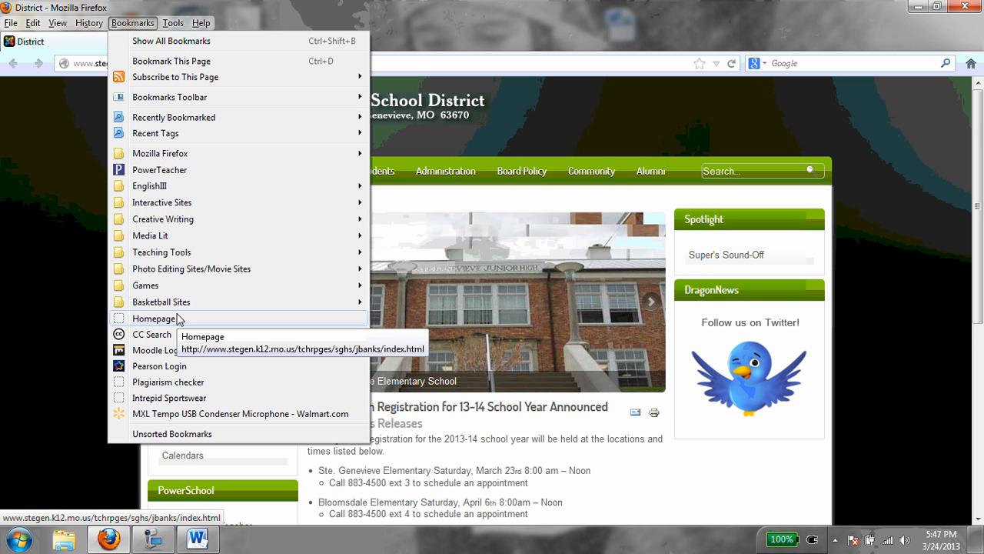
{"action": "left_click", "coordinate": [55, 207]}
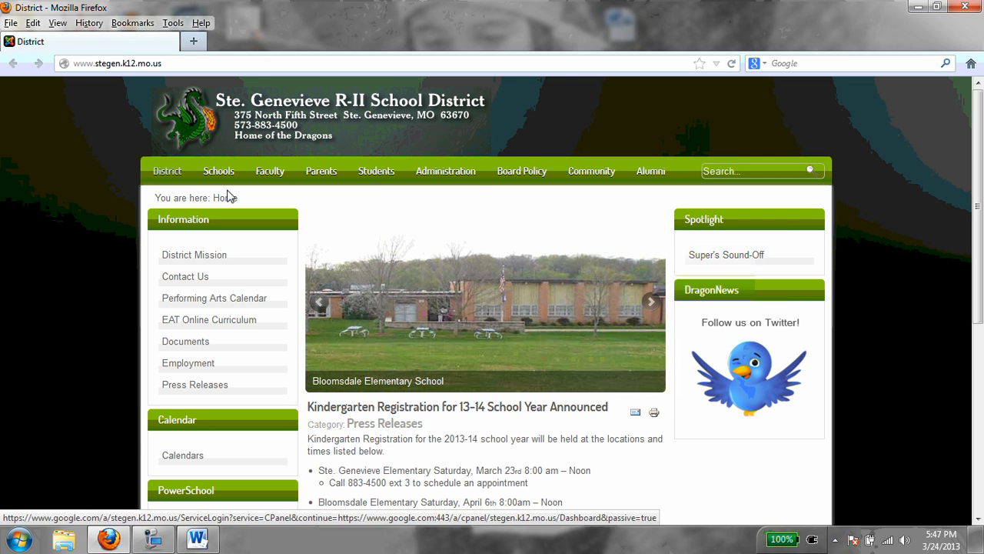
Step: Capture the district homepage with its Schools list expanded, and paste the screenshot into the Word document with blank lines below it
{"action": "mouse_move", "coordinate": [220, 179]}
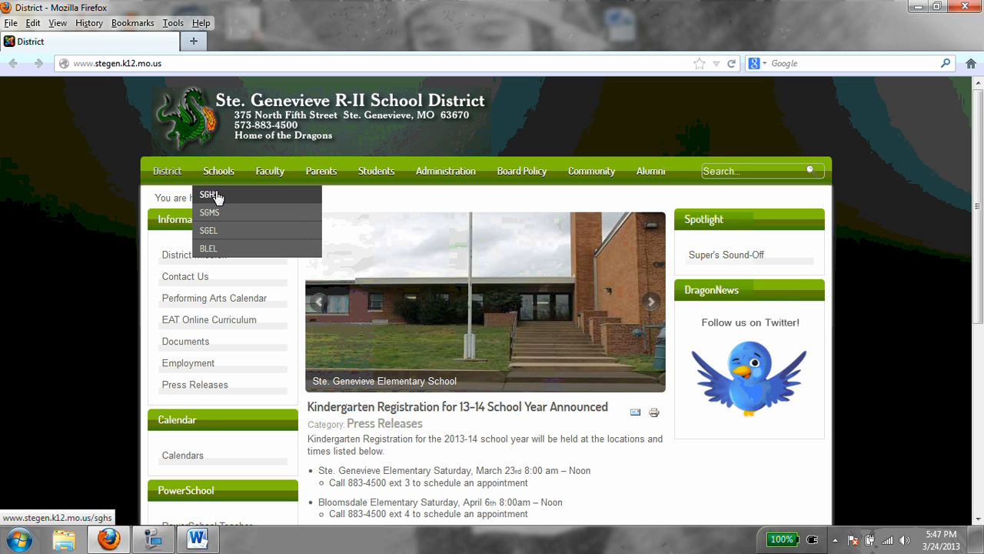
{"action": "left_click", "coordinate": [197, 539]}
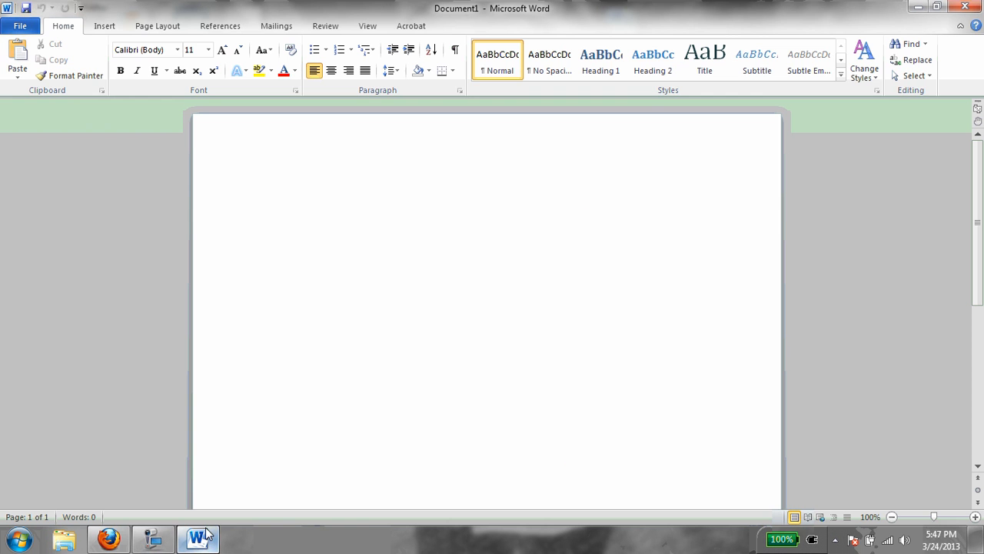
{"action": "right_click", "coordinate": [274, 185]}
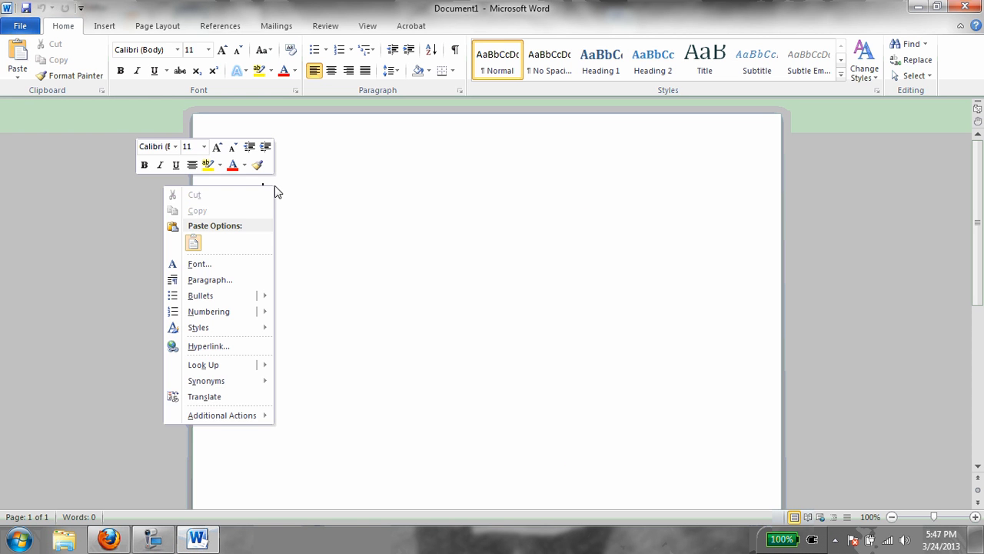
{"action": "left_click", "coordinate": [193, 243]}
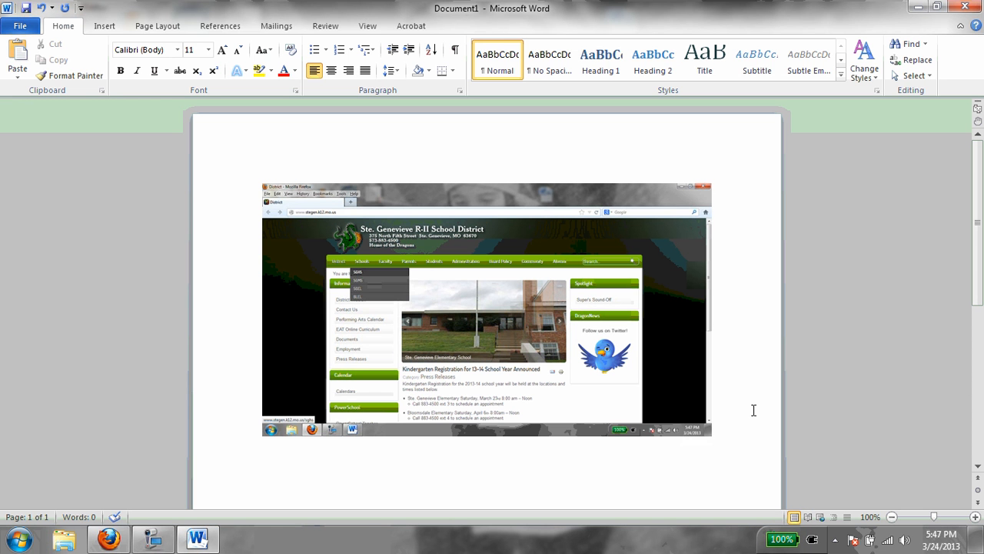
{"action": "key", "text": "Return"}
{"action": "key", "text": "Return"}
{"action": "key", "text": "Return"}
Step: Open the SGHS site in Firefox and paste a screenshot of its home page, pointing at Teacher Webpages, below the first image in Word
{"action": "left_click", "coordinate": [108, 538]}
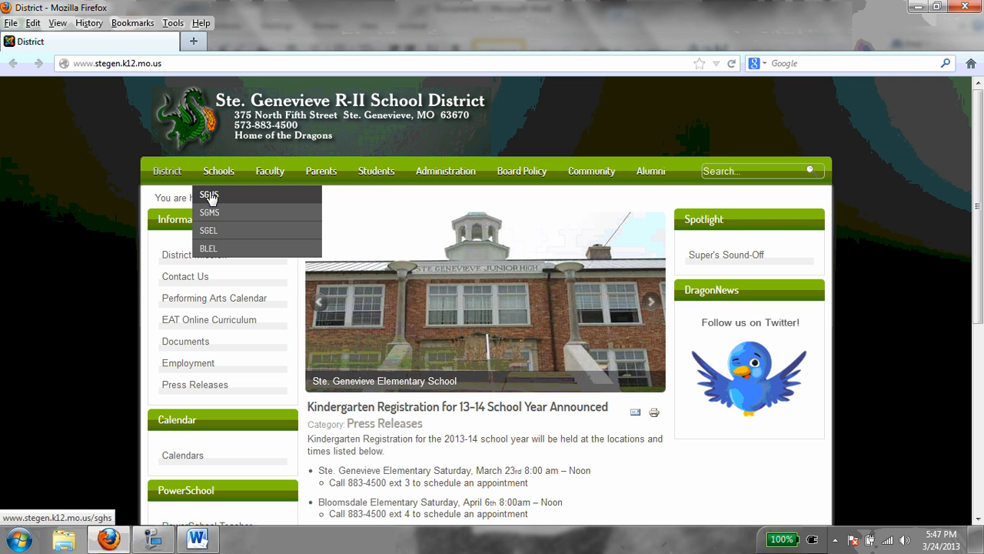
{"action": "left_click", "coordinate": [209, 195]}
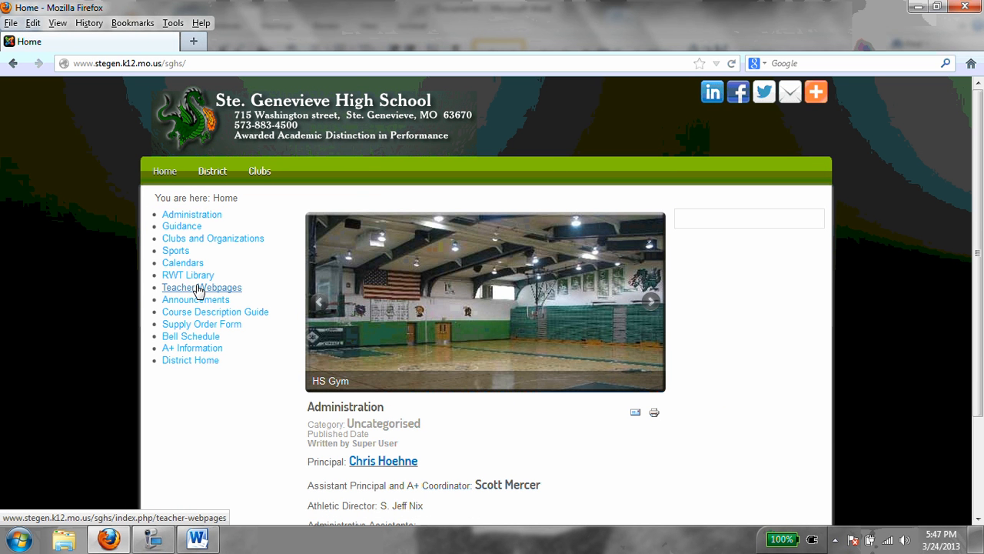
{"action": "left_click", "coordinate": [198, 289]}
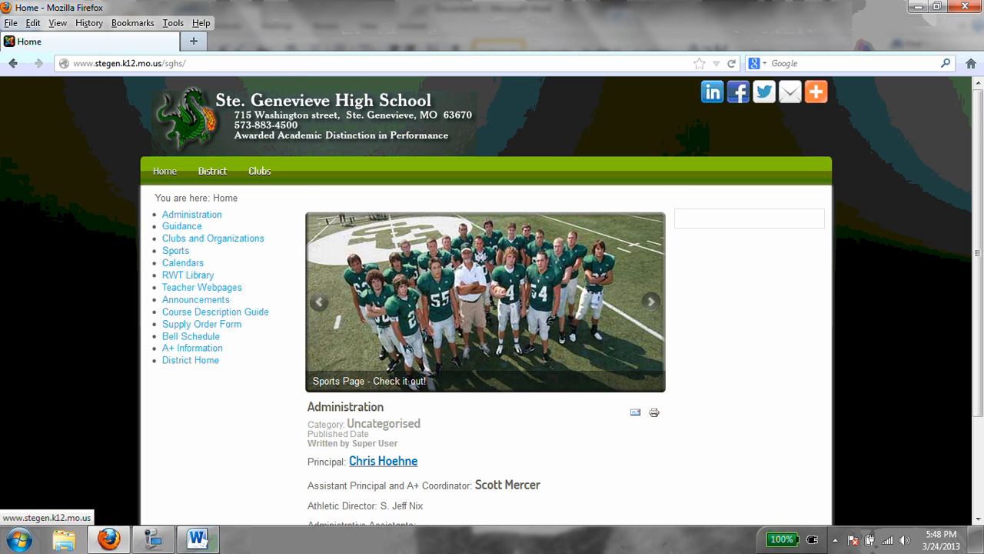
{"action": "left_click", "coordinate": [209, 540]}
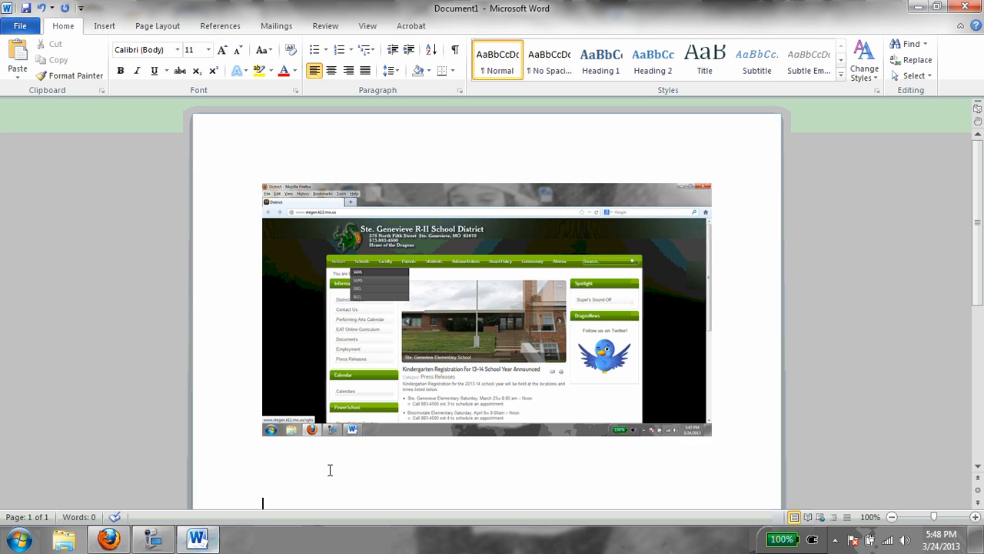
{"action": "right_click", "coordinate": [285, 498]}
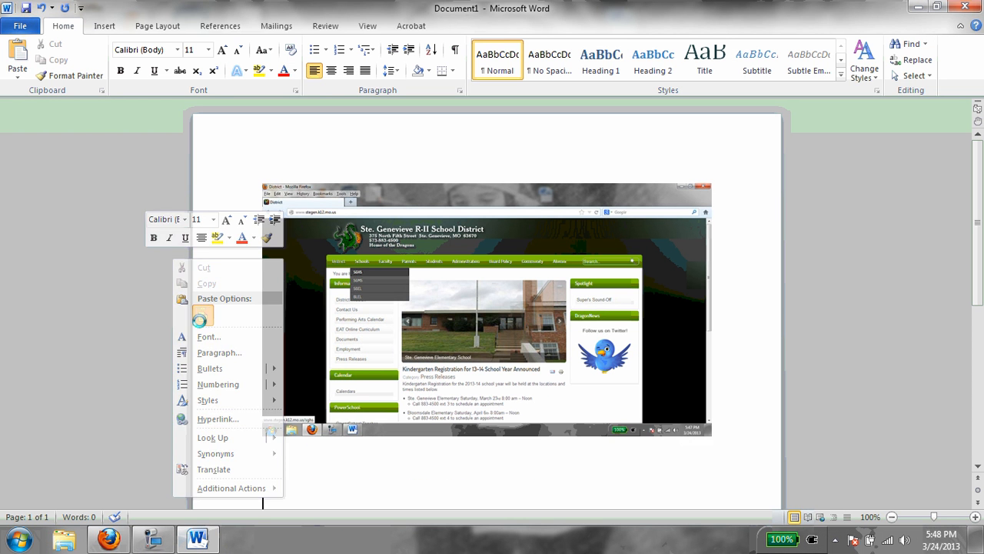
{"action": "left_click", "coordinate": [201, 316]}
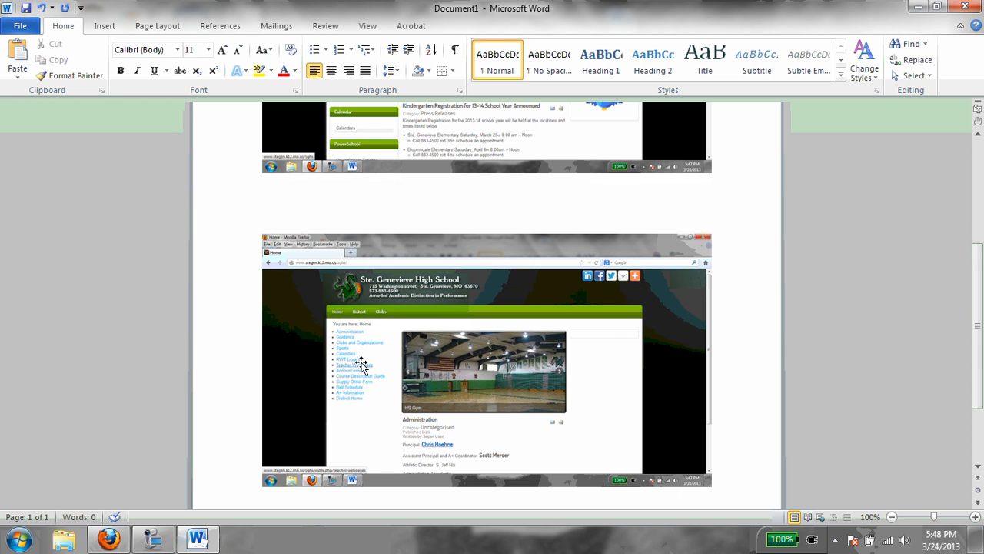
{"action": "scroll", "coordinate": [712, 480], "scroll_direction": "down", "scroll_amount": 1}
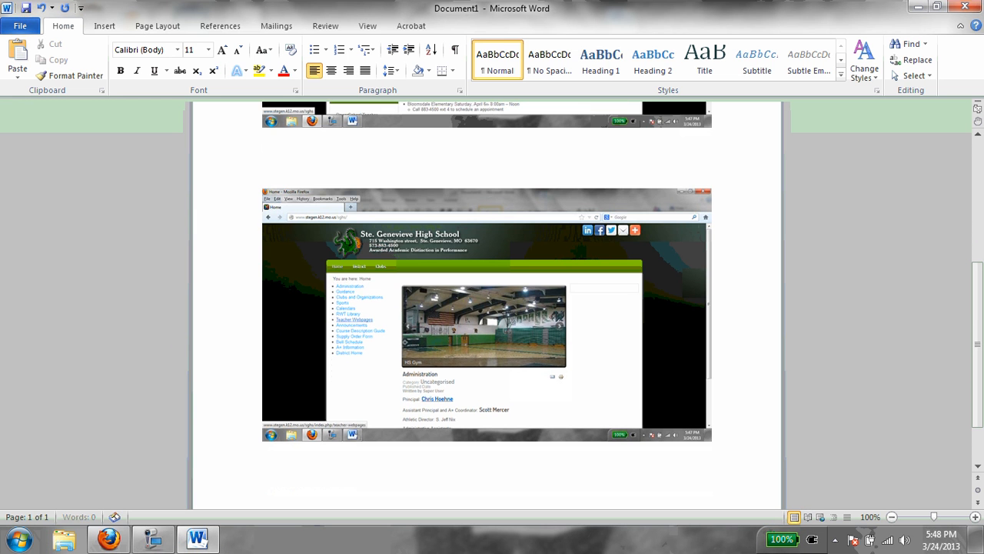
Step: Open the Teacher Webpages list in Firefox and paste a screenshot of it below the previous image in the Word document
{"action": "left_click", "coordinate": [119, 534]}
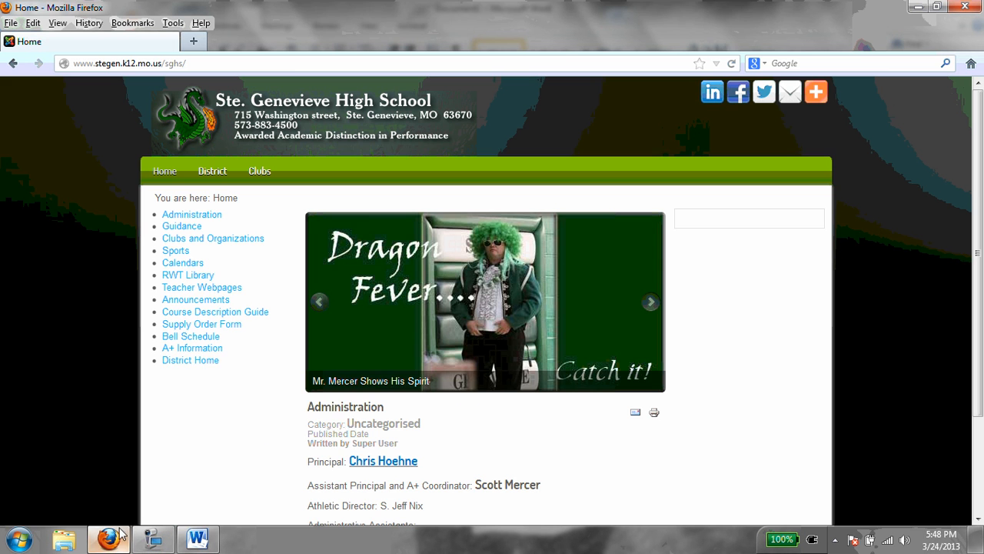
{"action": "left_click", "coordinate": [178, 290]}
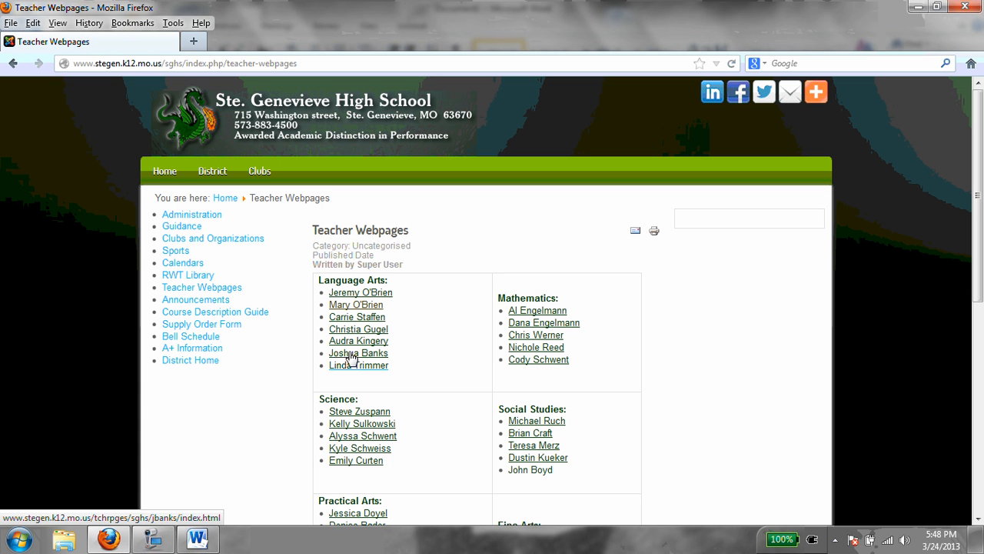
{"action": "left_click", "coordinate": [197, 538]}
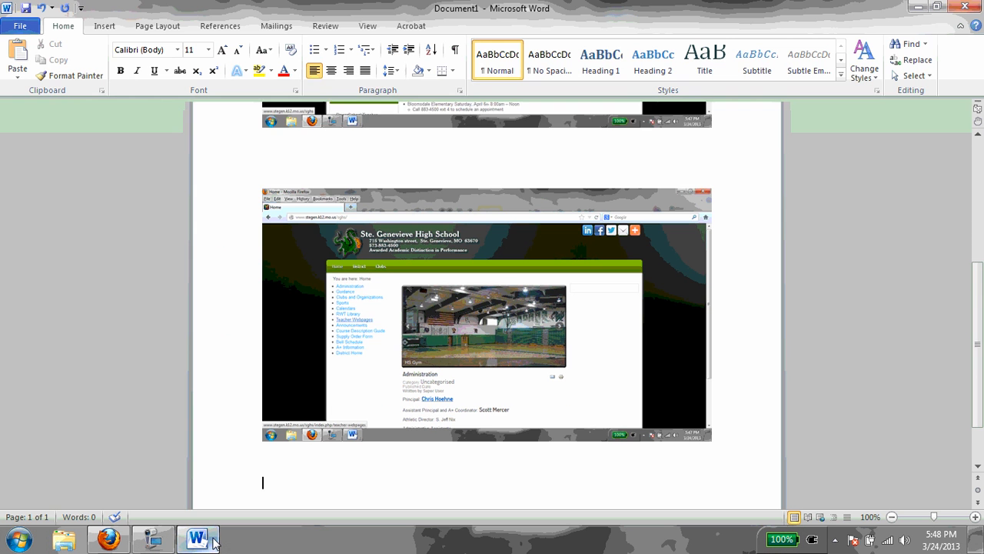
{"action": "scroll", "coordinate": [351, 377], "scroll_direction": "down", "scroll_amount": 2}
{"action": "right_click", "coordinate": [296, 419]}
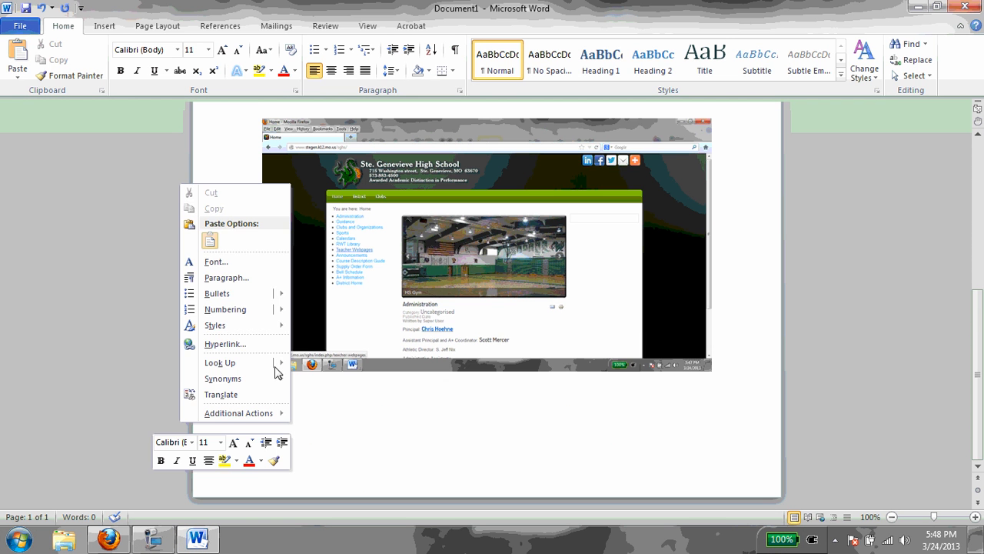
{"action": "left_click", "coordinate": [210, 240]}
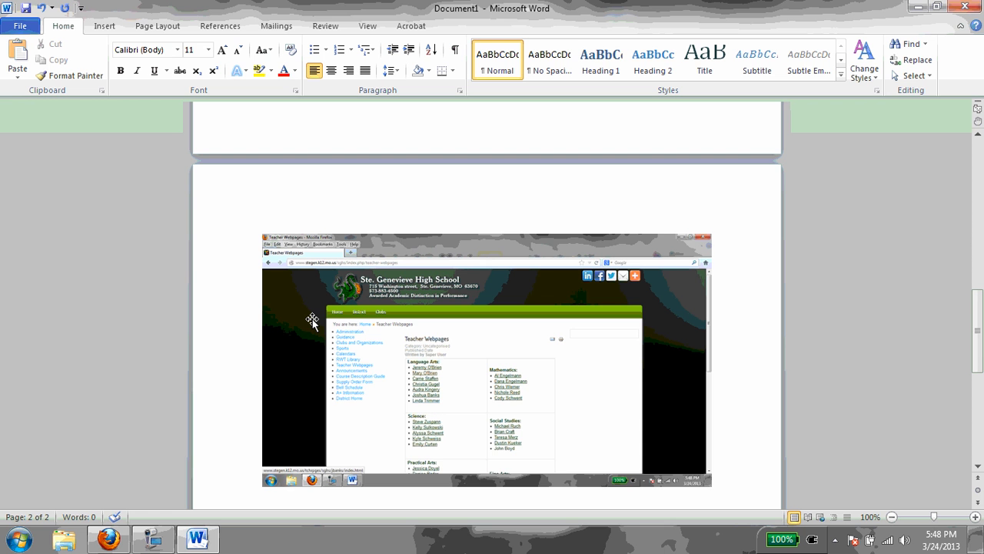
{"action": "scroll", "coordinate": [262, 461], "scroll_direction": "down", "scroll_amount": 1}
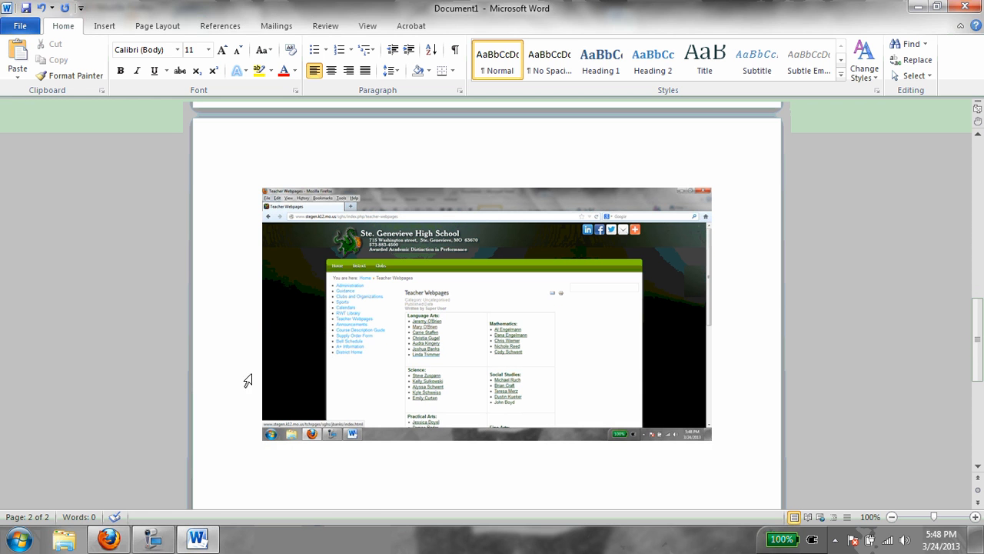
{"action": "left_click", "coordinate": [109, 538]}
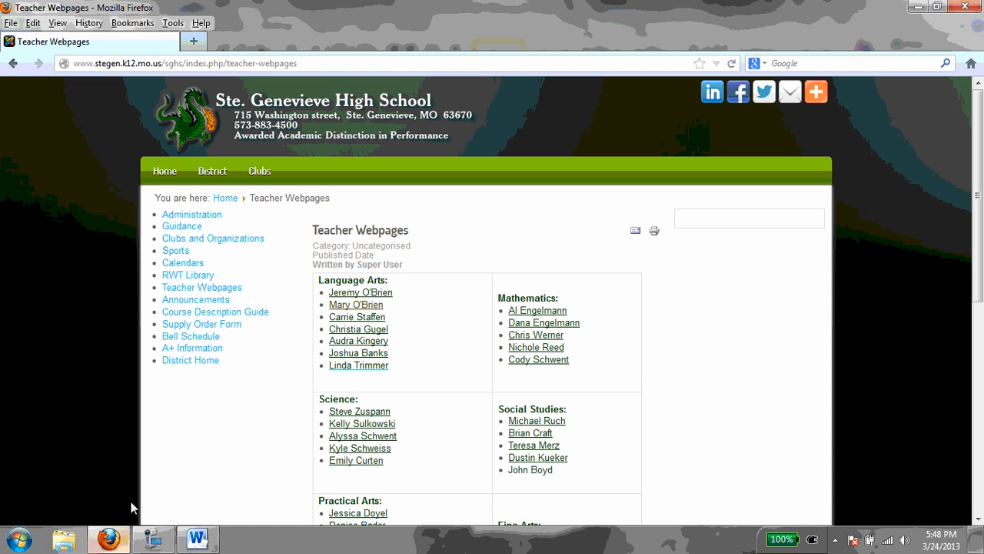
{"action": "left_click", "coordinate": [339, 355]}
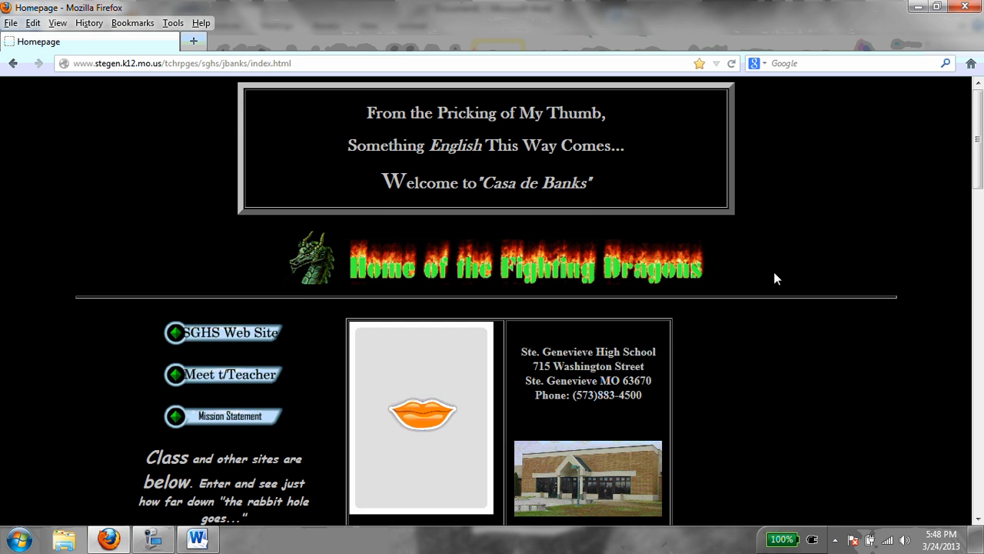
{"action": "scroll", "coordinate": [773, 271], "scroll_direction": "down", "scroll_amount": 2}
{"action": "scroll", "coordinate": [790, 266], "scroll_direction": "down", "scroll_amount": 4}
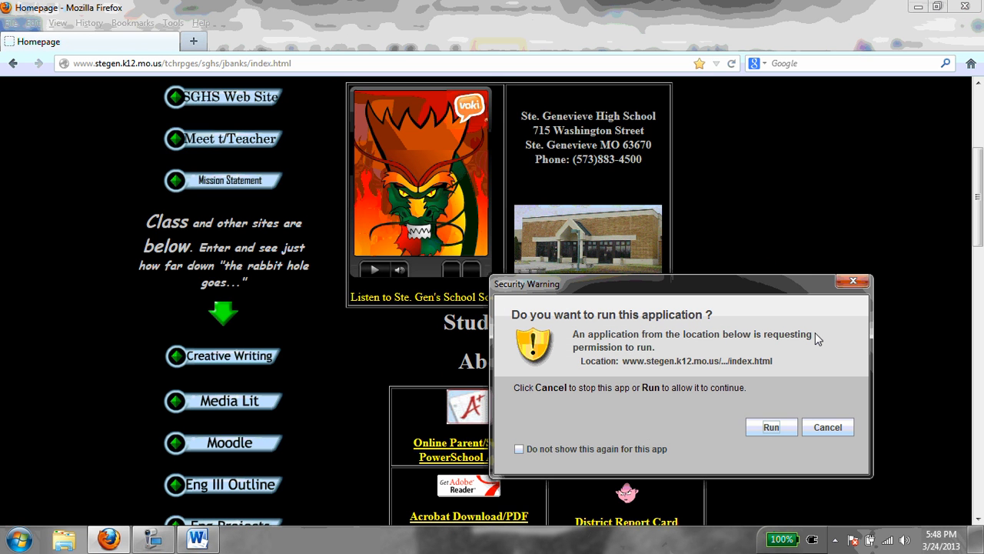
{"action": "left_click", "coordinate": [771, 427]}
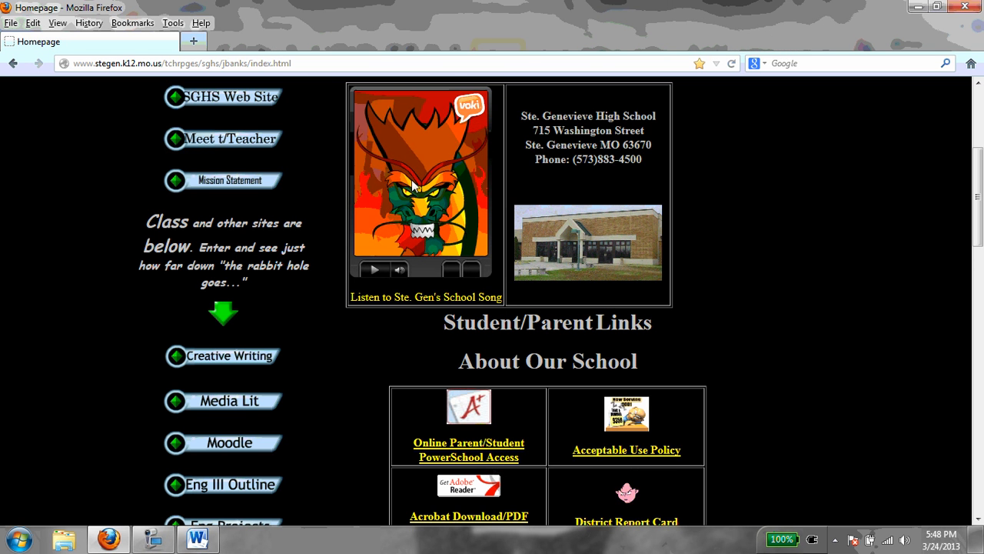
Step: Capture the homepage from Student/Parent Links to Online English Classes, and paste the screenshot below the teacher list image in Word, followed by a new line
{"action": "scroll", "coordinate": [379, 217], "scroll_direction": "down", "scroll_amount": 2}
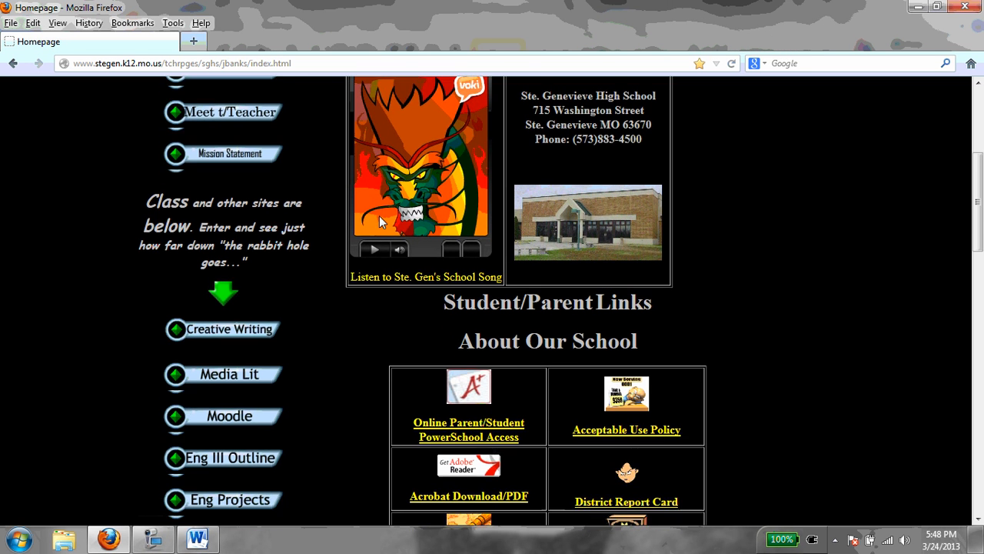
{"action": "scroll", "coordinate": [379, 215], "scroll_direction": "down", "scroll_amount": 1}
{"action": "scroll", "coordinate": [379, 215], "scroll_direction": "up", "scroll_amount": 3}
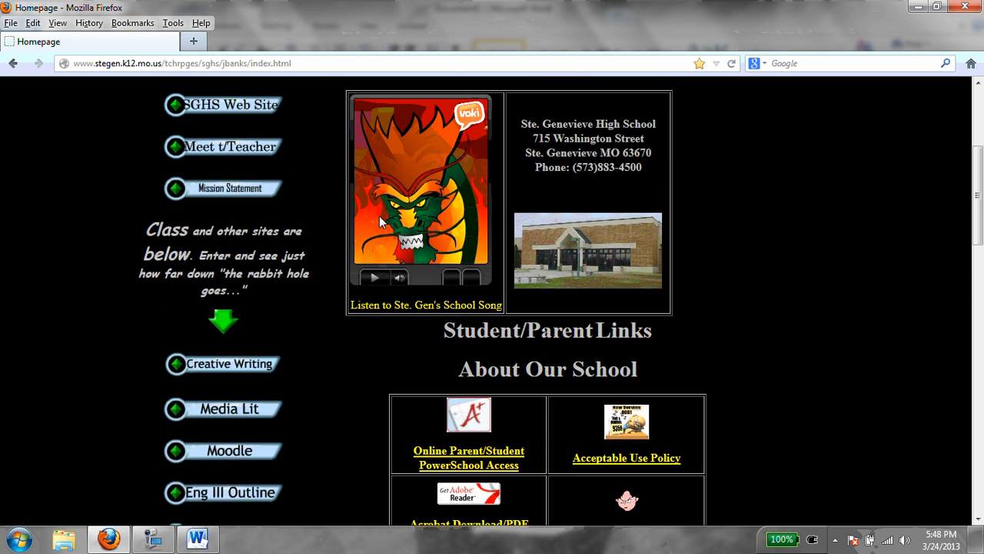
{"action": "scroll", "coordinate": [379, 221], "scroll_direction": "down", "scroll_amount": 3}
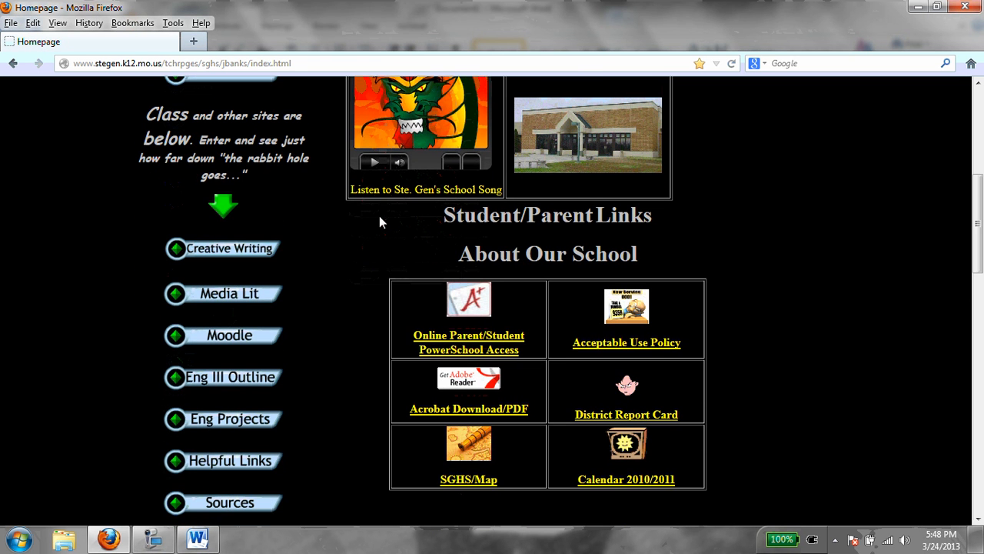
{"action": "scroll", "coordinate": [379, 222], "scroll_direction": "down", "scroll_amount": 1}
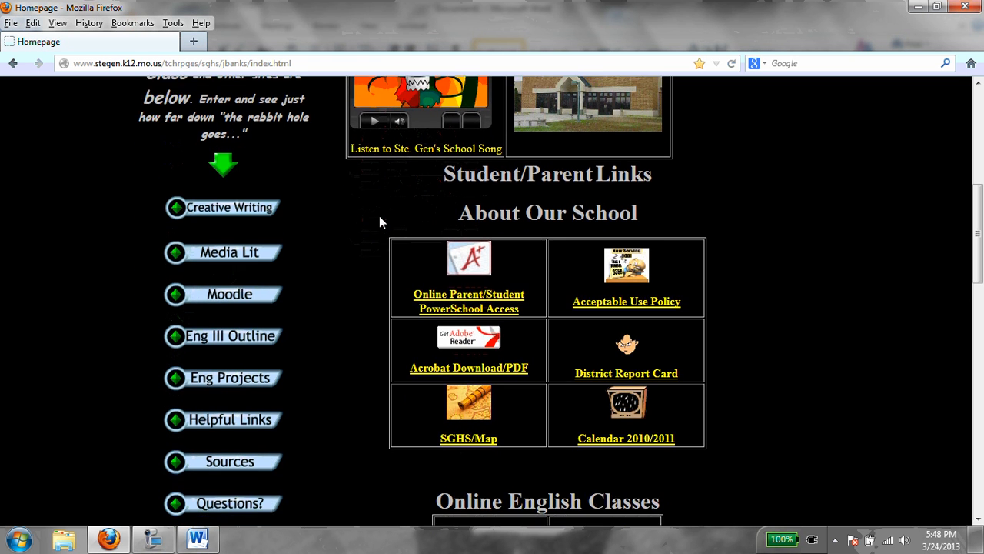
{"action": "scroll", "coordinate": [379, 221], "scroll_direction": "down", "scroll_amount": 2}
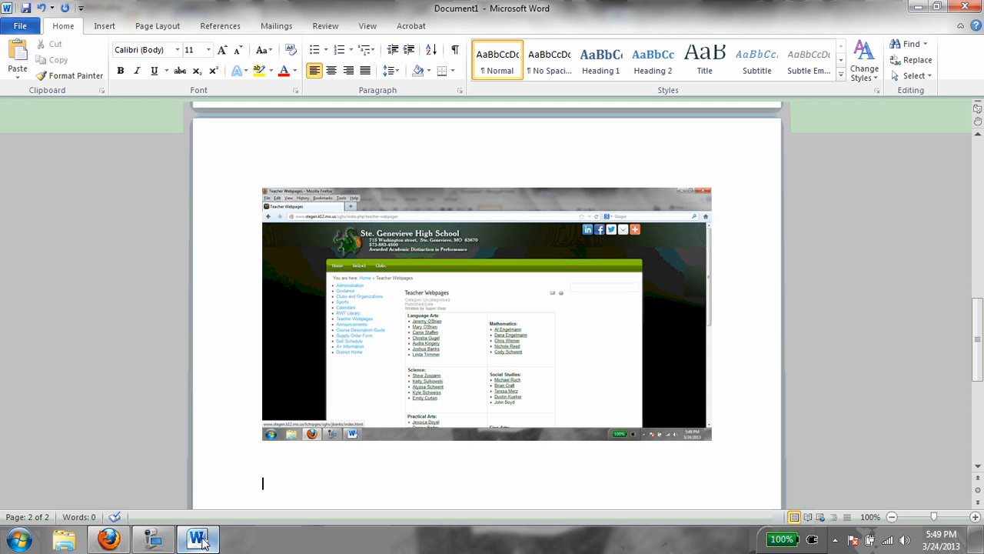
{"action": "right_click", "coordinate": [298, 489]}
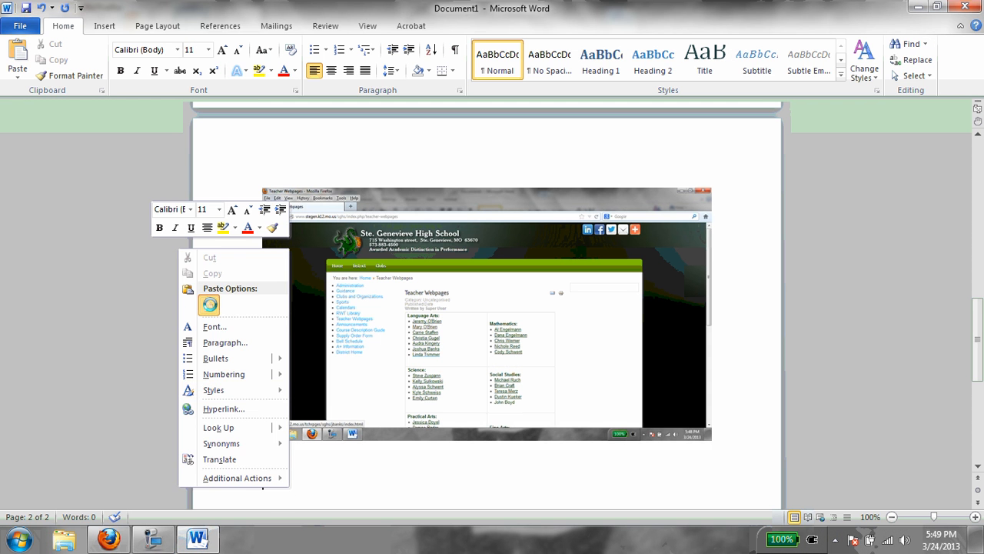
{"action": "left_click", "coordinate": [210, 306]}
{"action": "scroll", "coordinate": [841, 404], "scroll_direction": "down", "scroll_amount": 1}
{"action": "scroll", "coordinate": [841, 401], "scroll_direction": "down", "scroll_amount": 1}
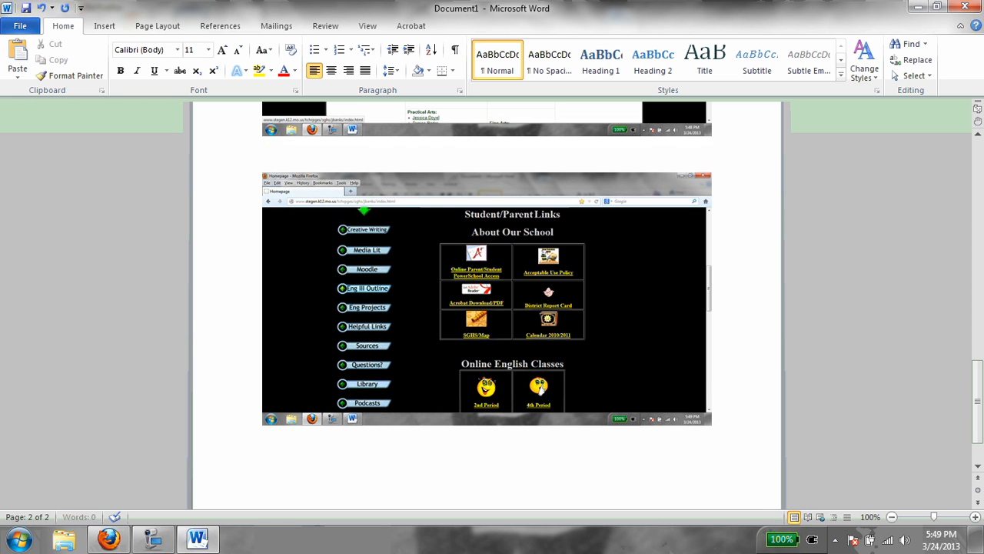
{"action": "key", "text": "Return"}
Step: Return to Firefox and open the Eng III Outline page from the teacher's homepage
{"action": "left_click", "coordinate": [108, 538]}
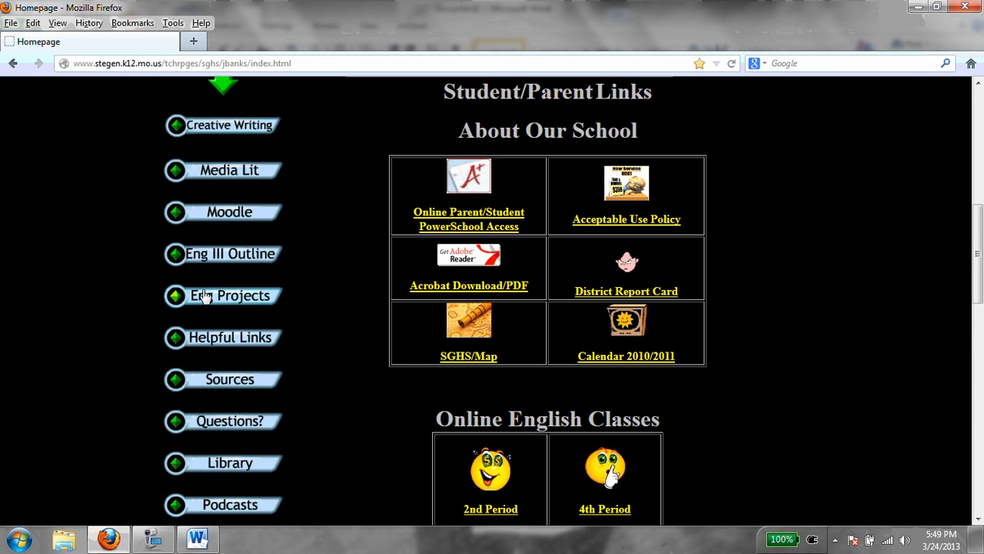
{"action": "left_click", "coordinate": [177, 257]}
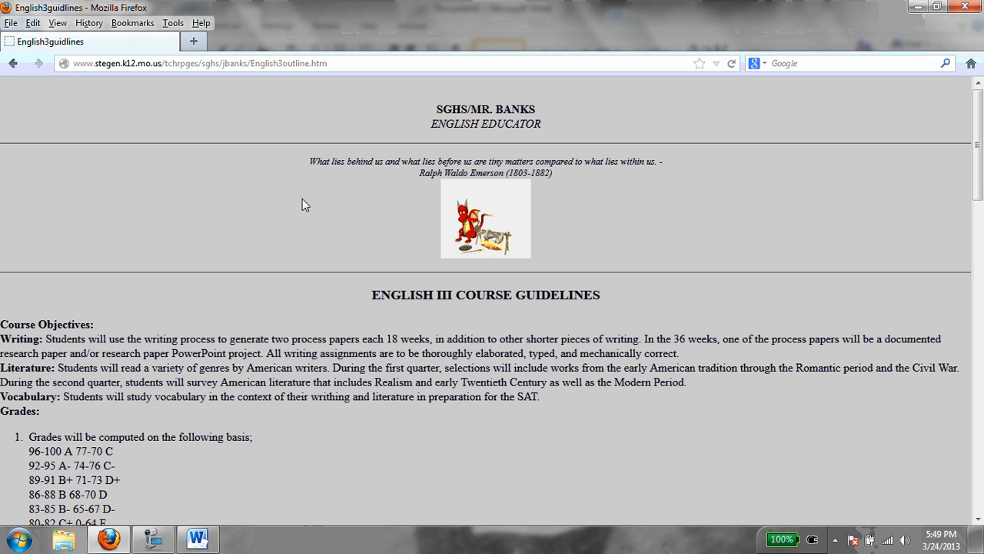
Step: Switch to Word and paste the English III Course Guidelines page screenshot below the teacher's homepage image
{"action": "left_click", "coordinate": [198, 538]}
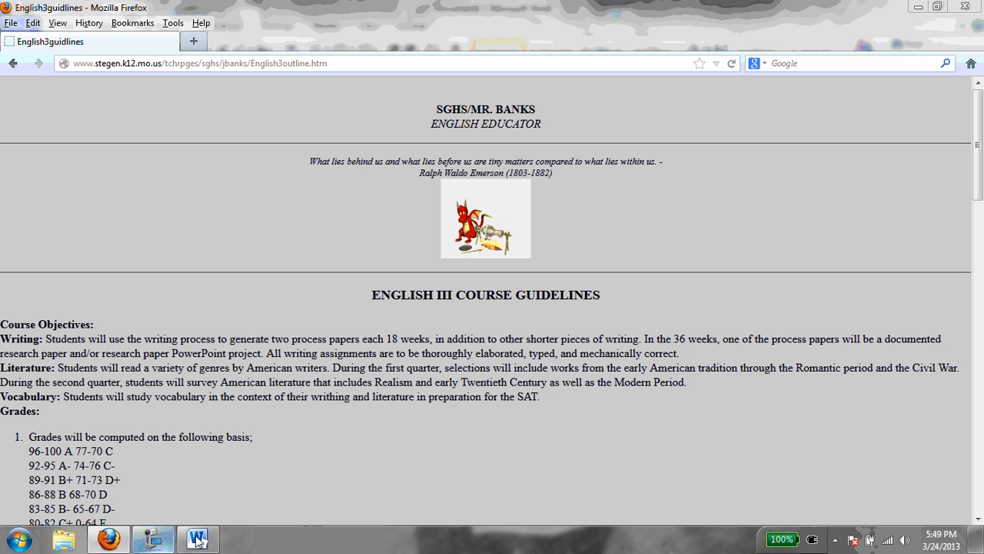
{"action": "right_click", "coordinate": [269, 468]}
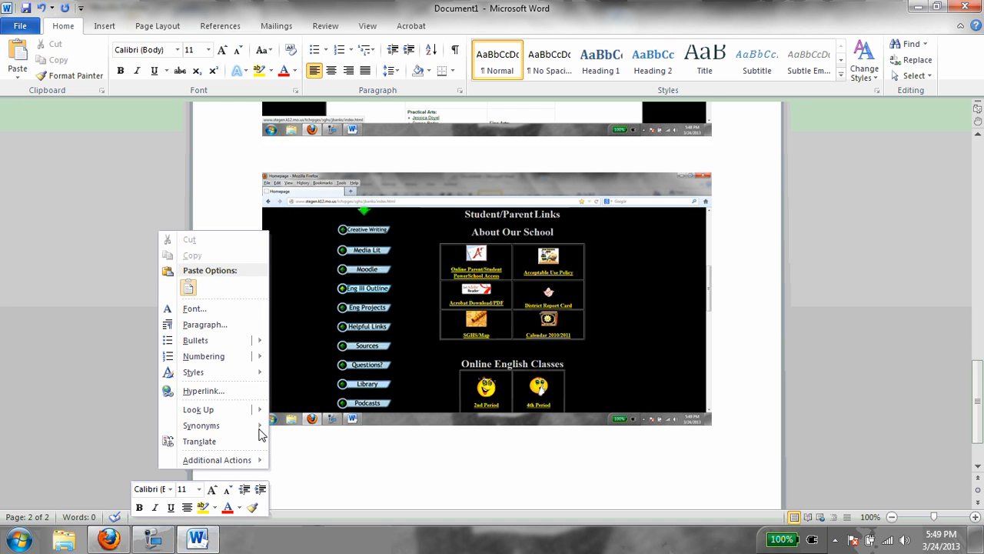
{"action": "left_click", "coordinate": [189, 286]}
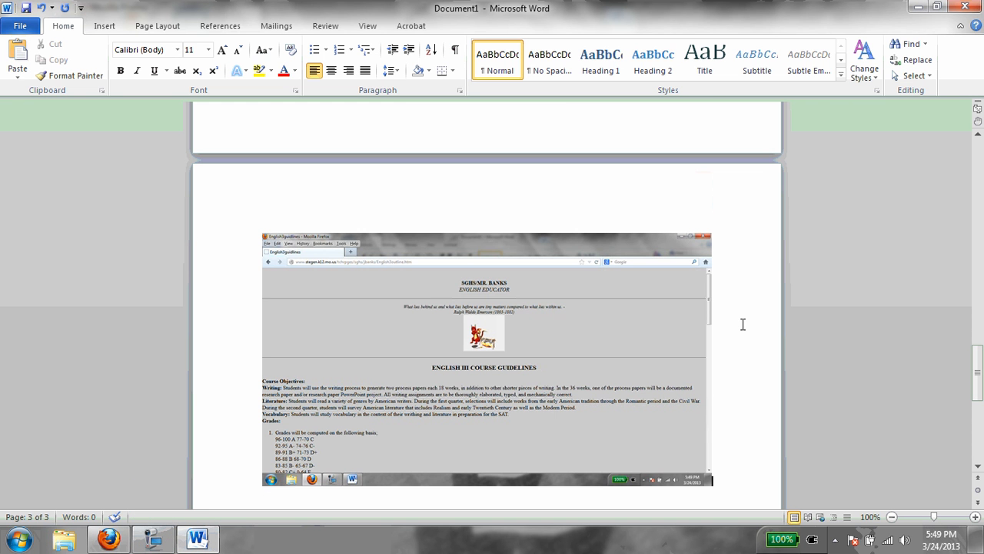
{"action": "scroll", "coordinate": [742, 324], "scroll_direction": "up", "scroll_amount": 20}
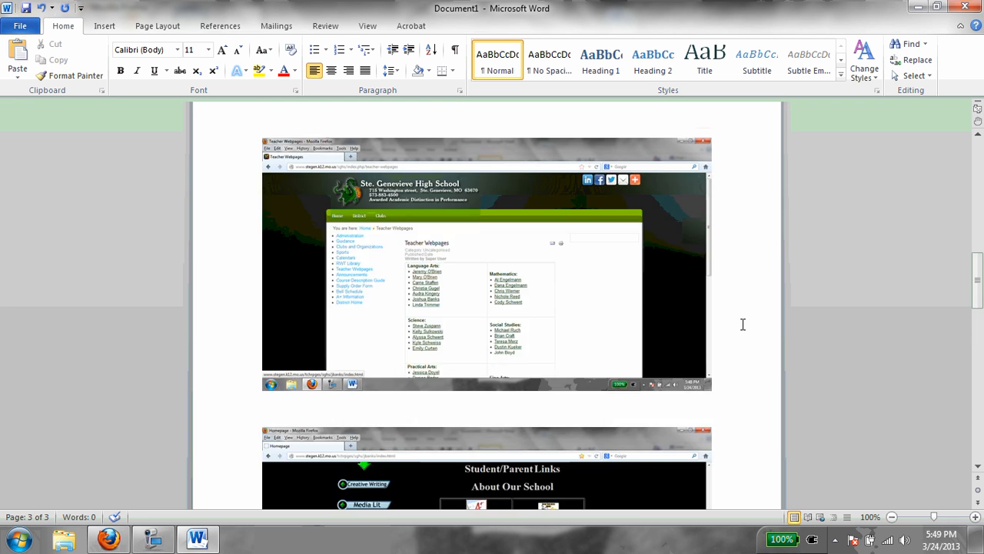
{"action": "scroll", "coordinate": [742, 325], "scroll_direction": "up", "scroll_amount": 10}
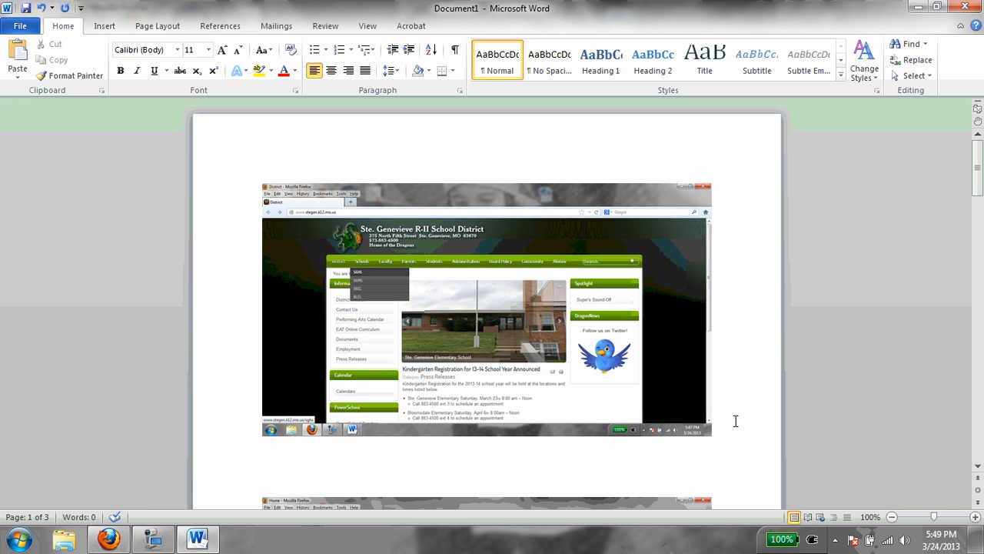
{"action": "type", "text": "In order to access Mr. Bank"}
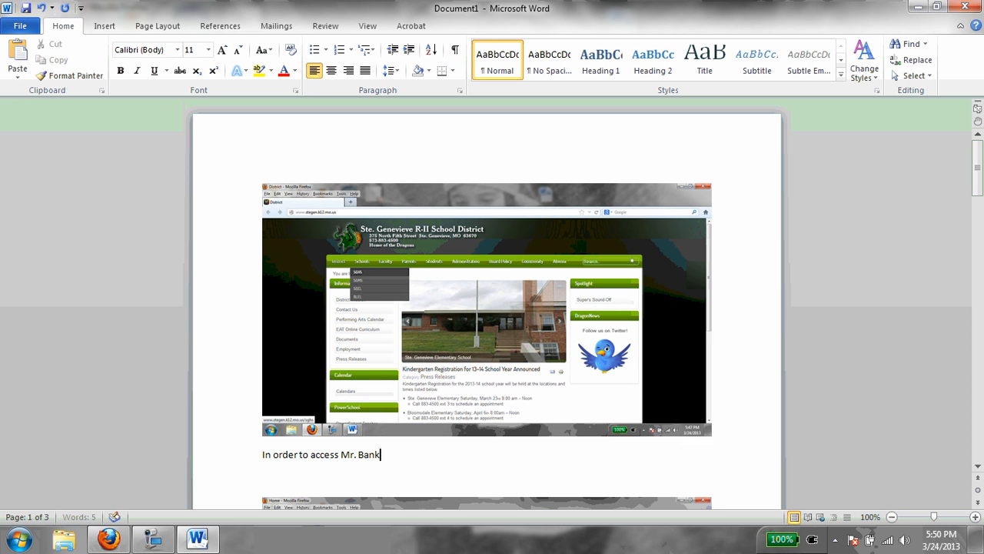
{"action": "type", "text": "s' website, we must go to"}
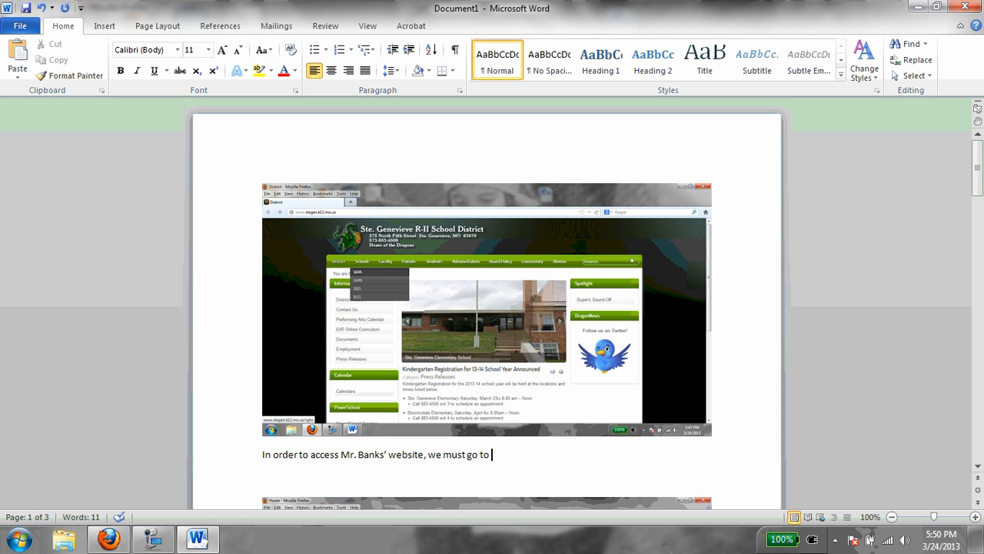
{"action": "type", "text": " our schools"}
{"action": "key", "text": "BackSpace"}
{"action": "type", "text": "'s"}
{"action": "type", "text": " web"}
{"action": "type", "text": " pag"}
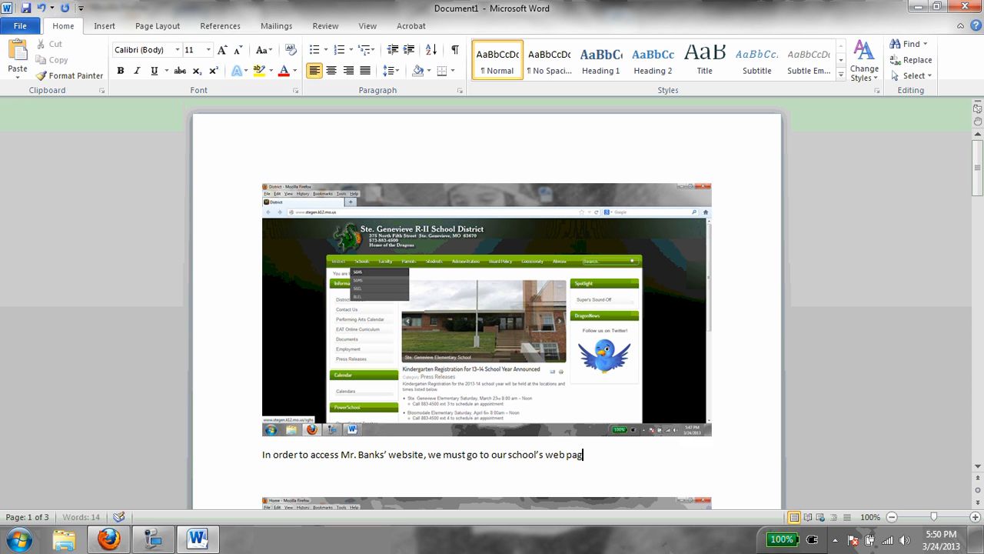
{"action": "type", "text": "e which is www."}
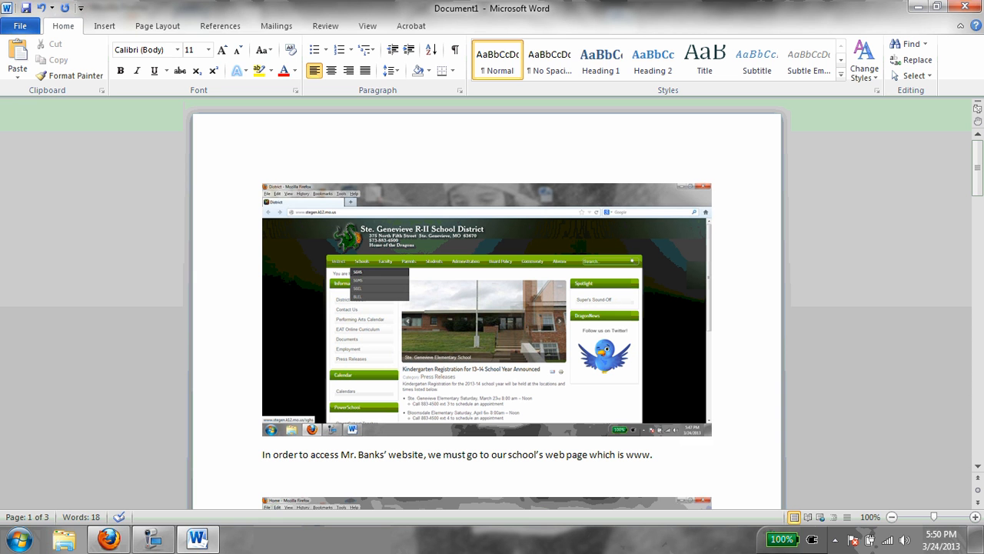
{"action": "type", "text": "stegen.k12.mo.us"}
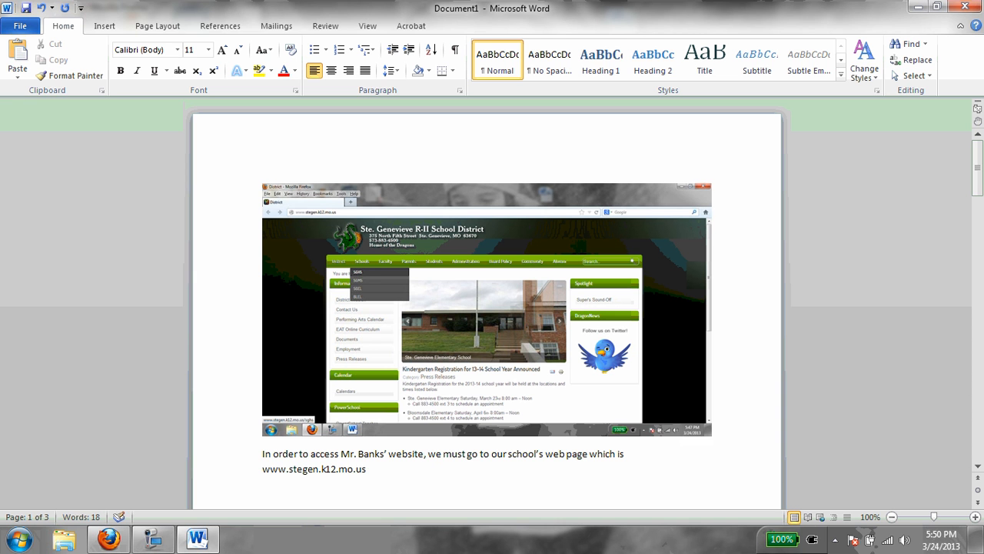
{"action": "type", "text": ". "}
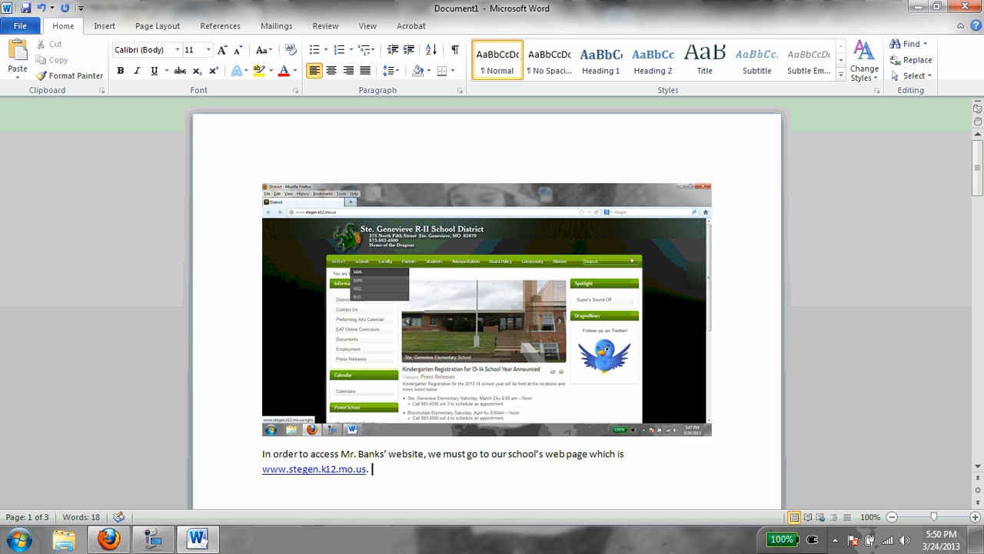
Step: Continue the caption: “Once we have accessed the page look up top for the label “schools” and then hover your mouse over it for the drop down menu”
{"action": "type", "text": "Once we have accesse"}
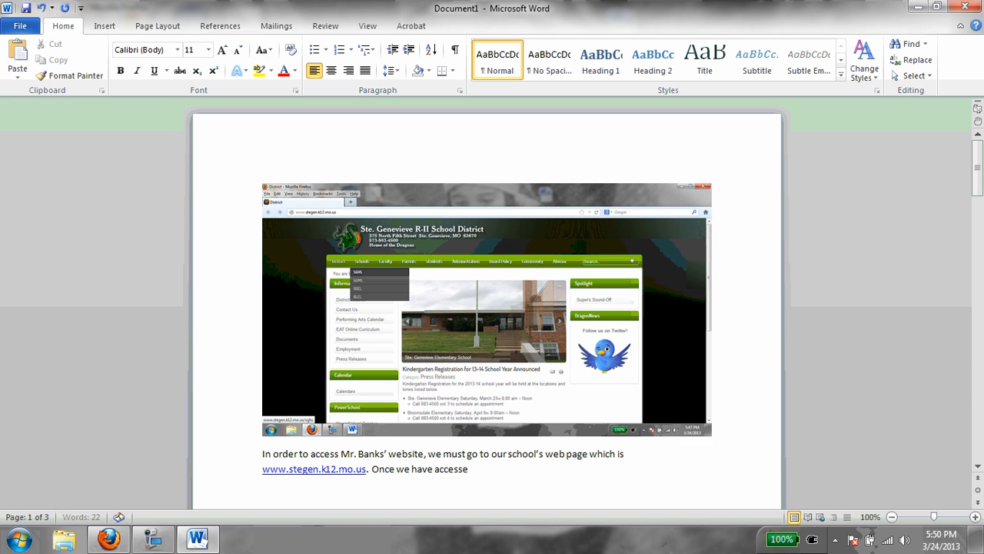
{"action": "type", "text": "d the page look up to"}
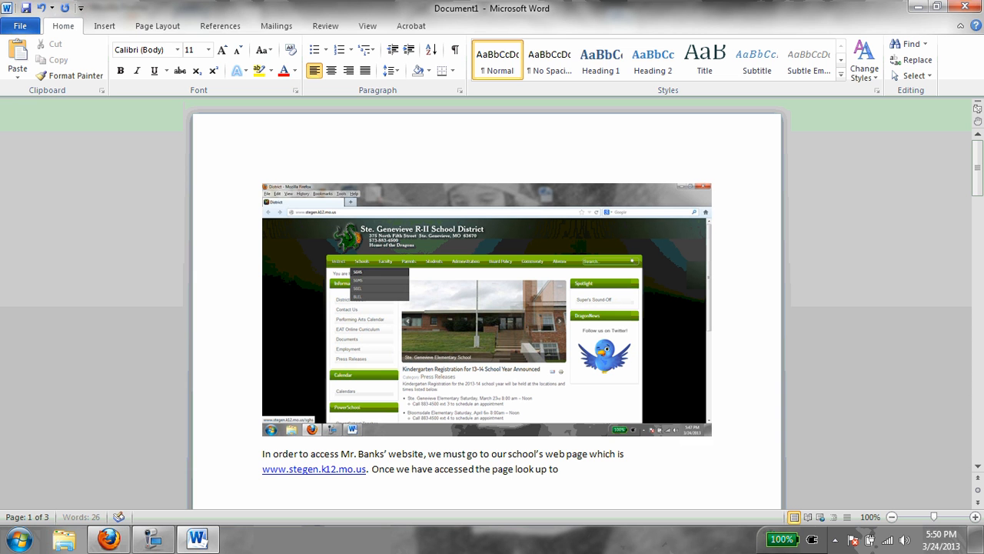
{"action": "type", "text": "p for the label “school"}
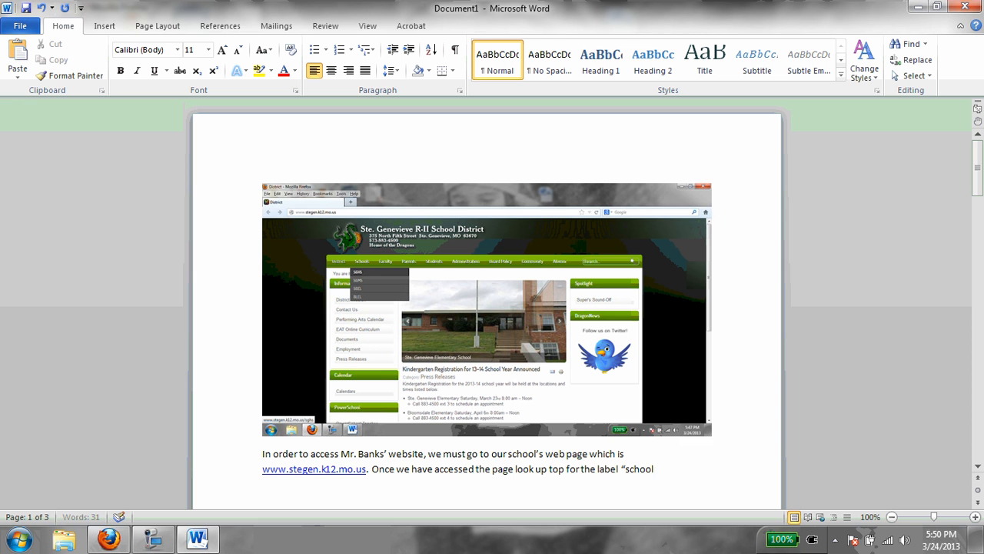
{"action": "type", "text": "s” a"}
{"action": "type", "text": "nd then "}
{"action": "type", "text": "hover your mo"}
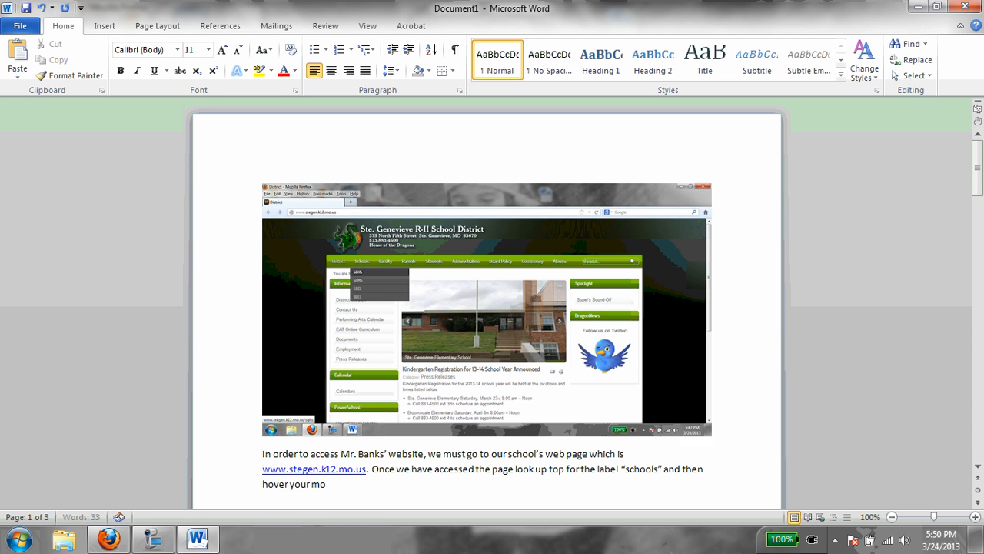
{"action": "type", "text": "use over it for the drop down menu"}
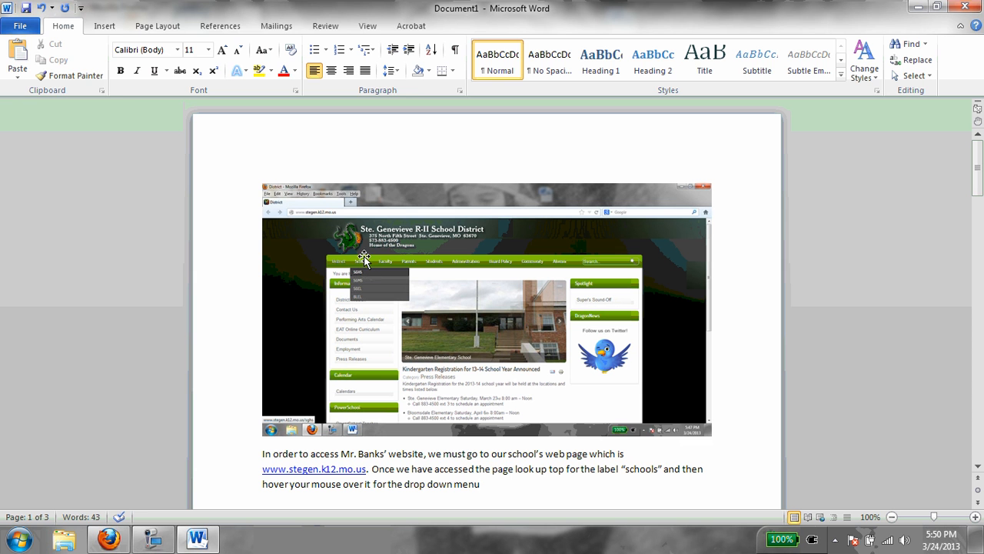
Step: Draw a line arrow, about 2.8" high and 3.92" wide, from “schools” in the caption to the Schools label in the first screenshot
{"action": "left_click", "coordinate": [105, 26]}
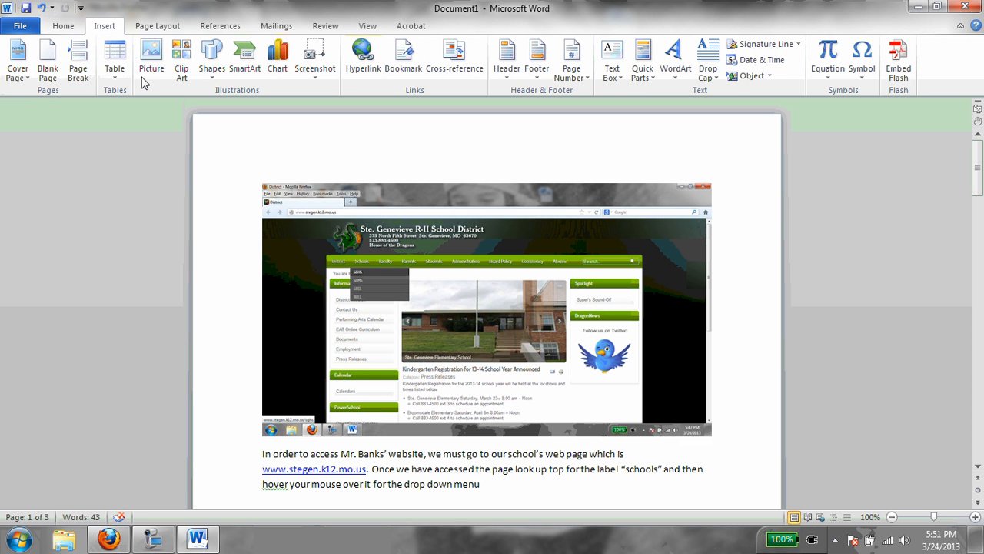
{"action": "left_click", "coordinate": [186, 77]}
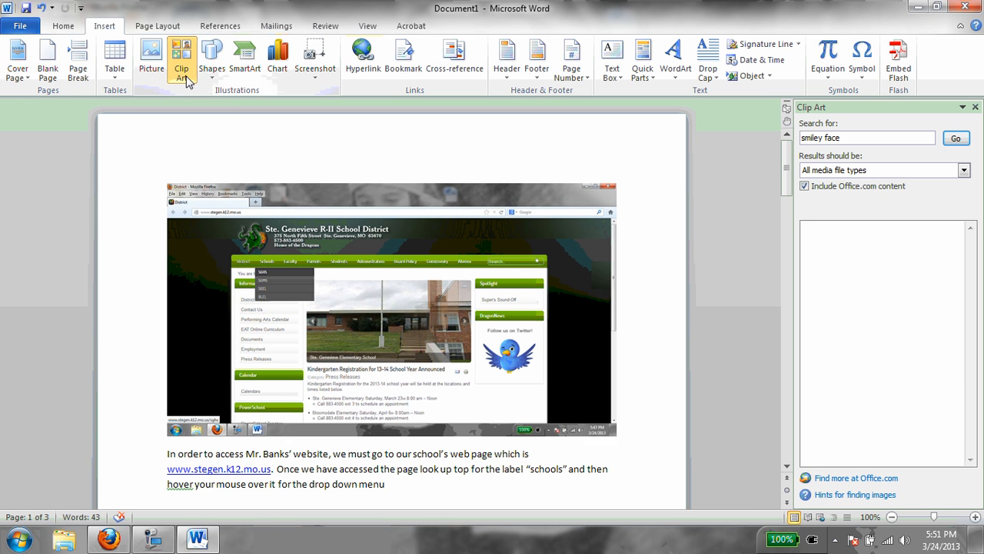
{"action": "left_click", "coordinate": [206, 69]}
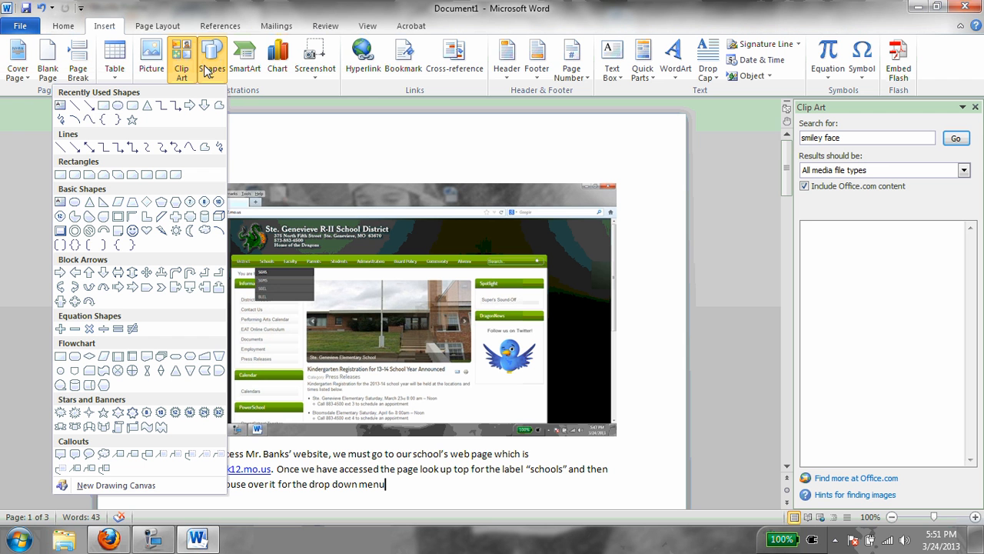
{"action": "left_click", "coordinate": [90, 105]}
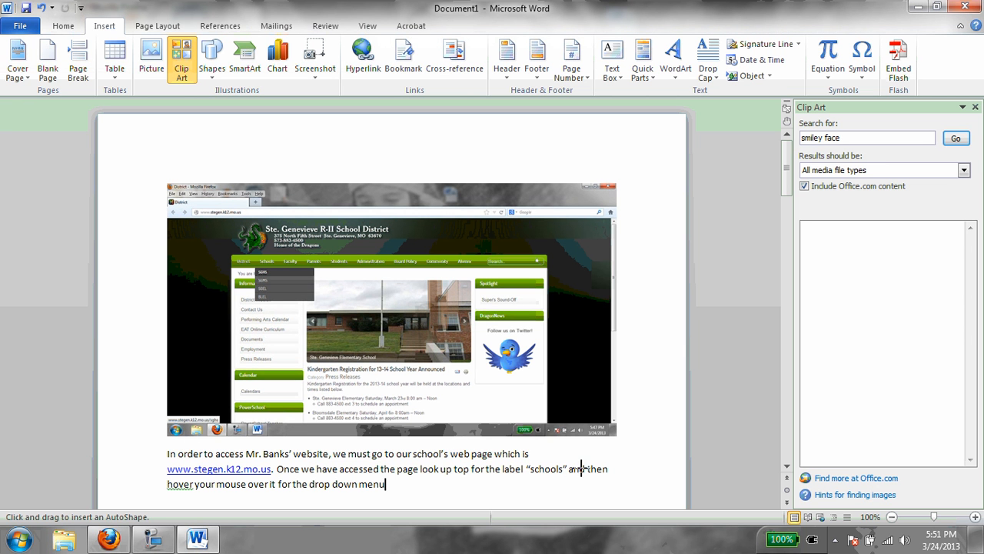
{"action": "mouse_move", "coordinate": [547, 460]}
{"action": "left_mouse_down"}
{"action": "mouse_move", "coordinate": [285, 250]}
{"action": "mouse_move", "coordinate": [265, 257]}
{"action": "mouse_move", "coordinate": [276, 265]}
{"action": "left_mouse_up"}
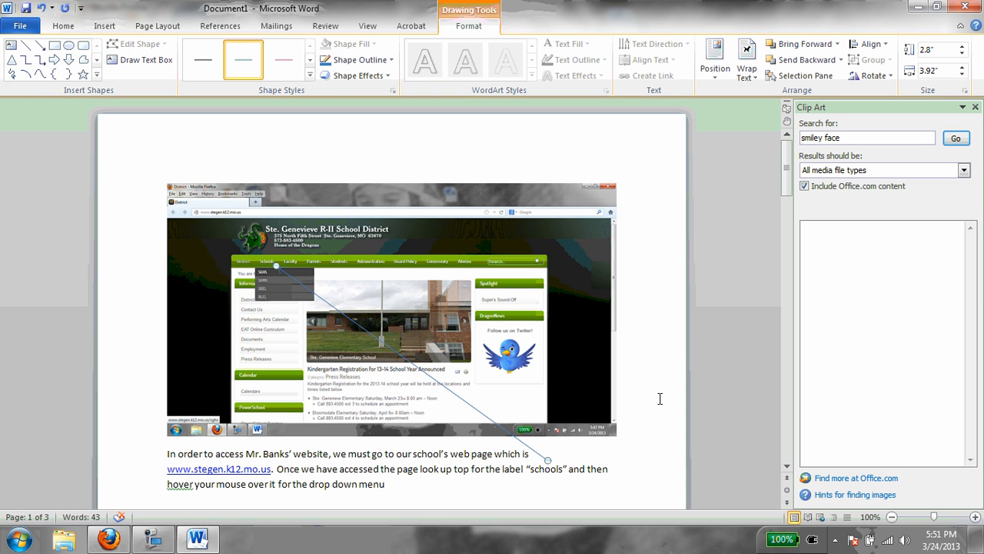
{"action": "left_click", "coordinate": [665, 371]}
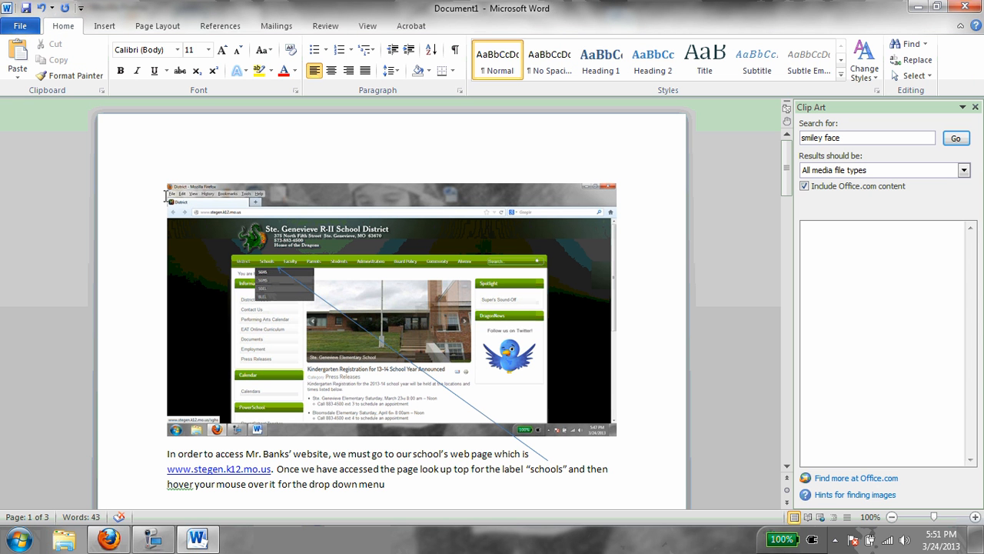
Step: Try marking the Schools label in the first screenshot with an oval about 0.32" by 0.35", and delete the oval
{"action": "left_click", "coordinate": [100, 26]}
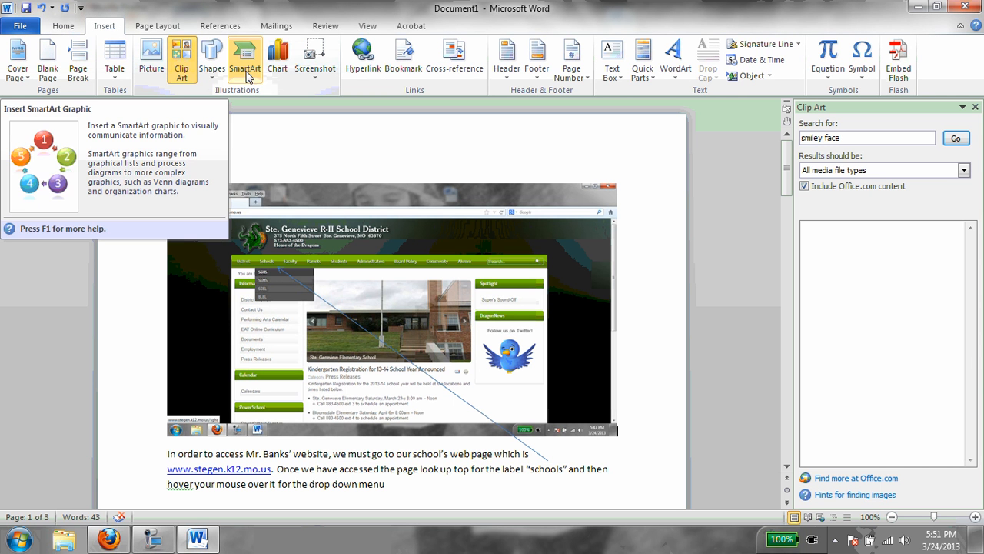
{"action": "left_click", "coordinate": [212, 70]}
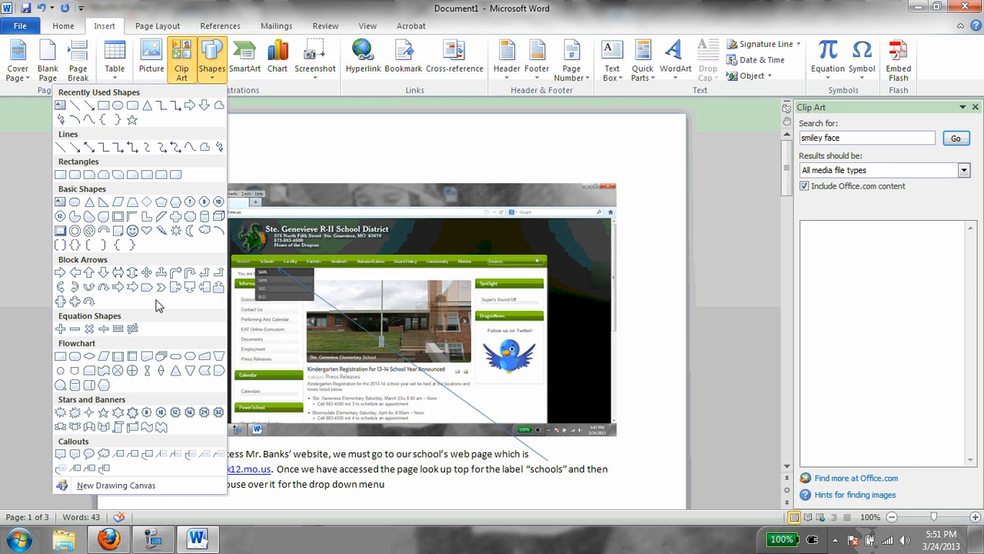
{"action": "left_click", "coordinate": [118, 108]}
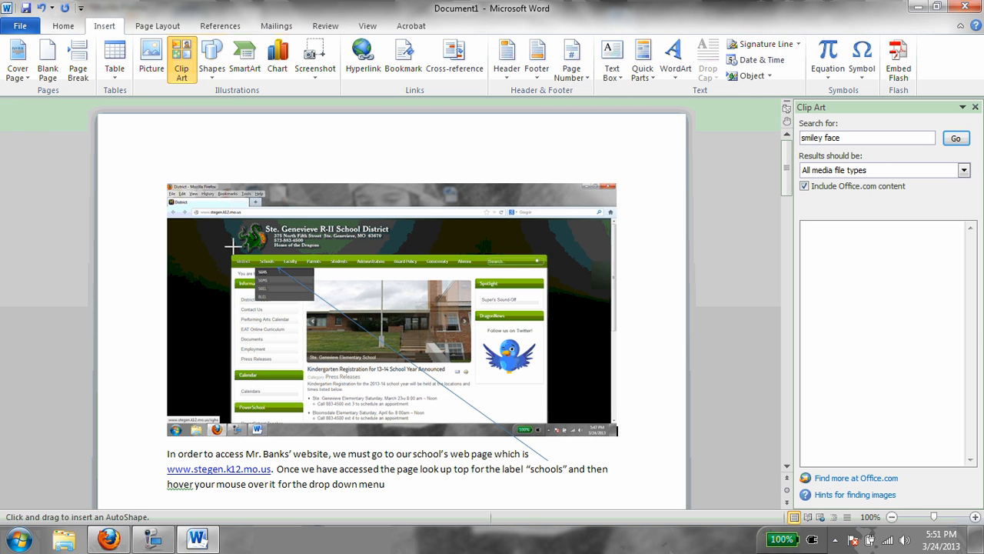
{"action": "left_click", "coordinate": [256, 246]}
{"action": "left_click_drag", "start_coordinate": [256, 246], "coordinate": [280, 273]}
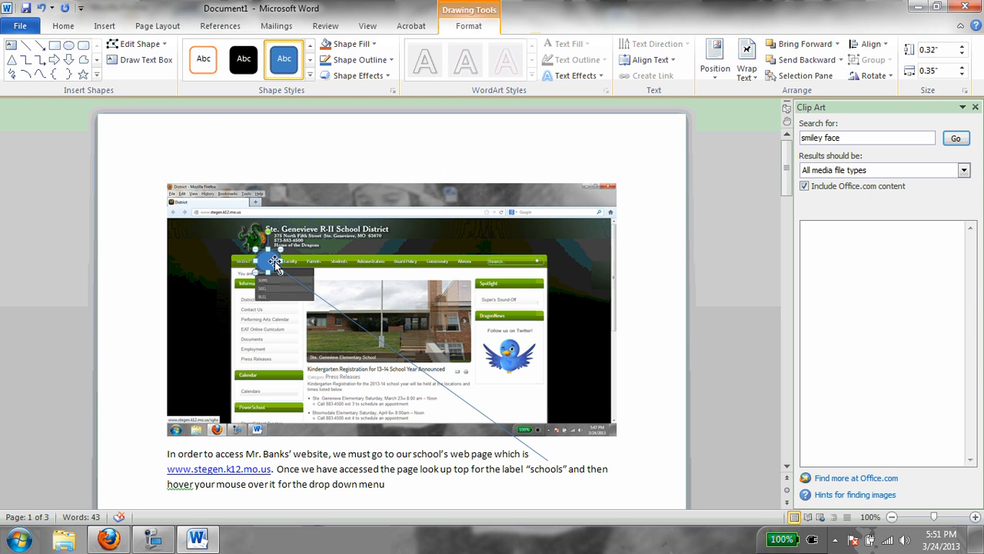
{"action": "key", "text": "Delete"}
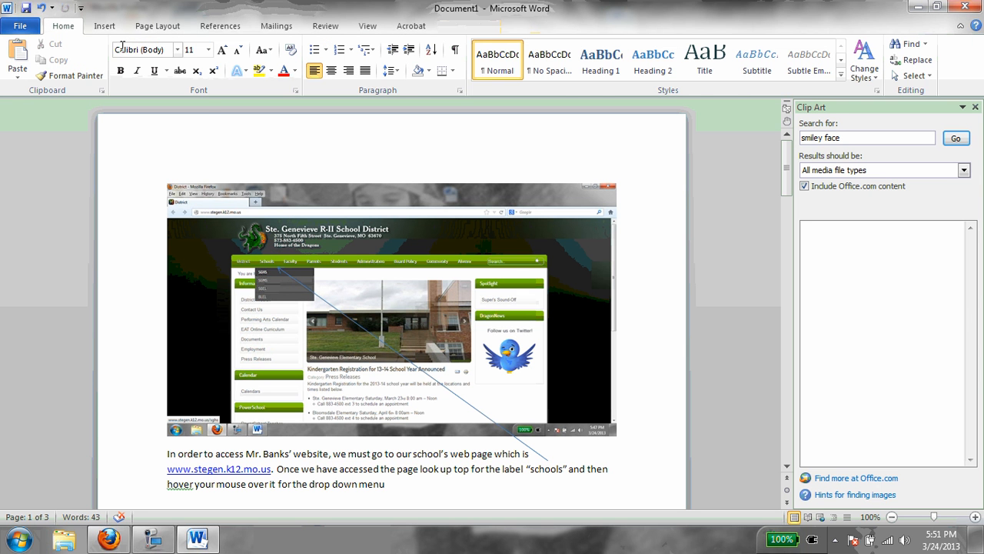
Step: Draw a right block arrow, about 0.17" high and 0.56" wide, pointing at SGHS in the first screenshot's Schools drop-down, and deselect it
{"action": "left_click", "coordinate": [104, 27]}
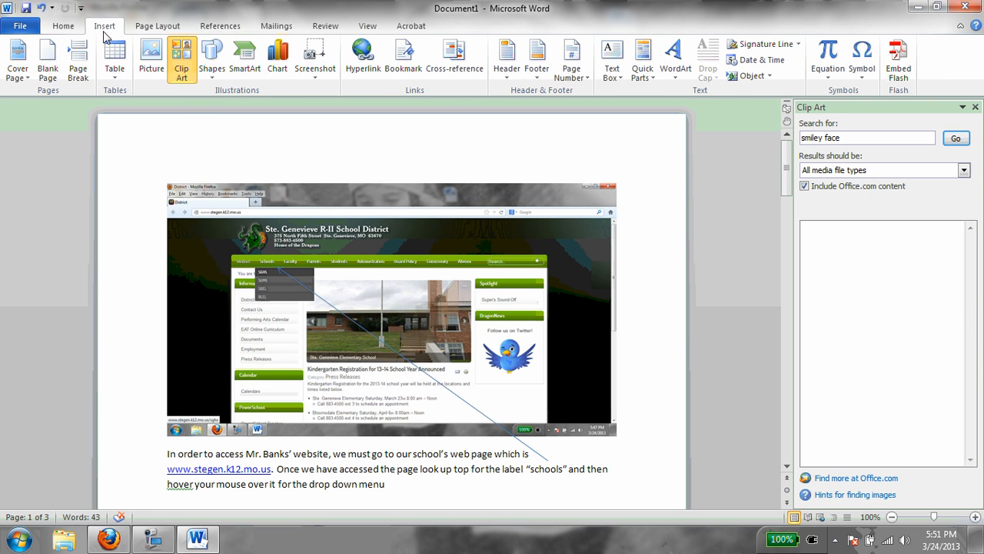
{"action": "left_click", "coordinate": [146, 63]}
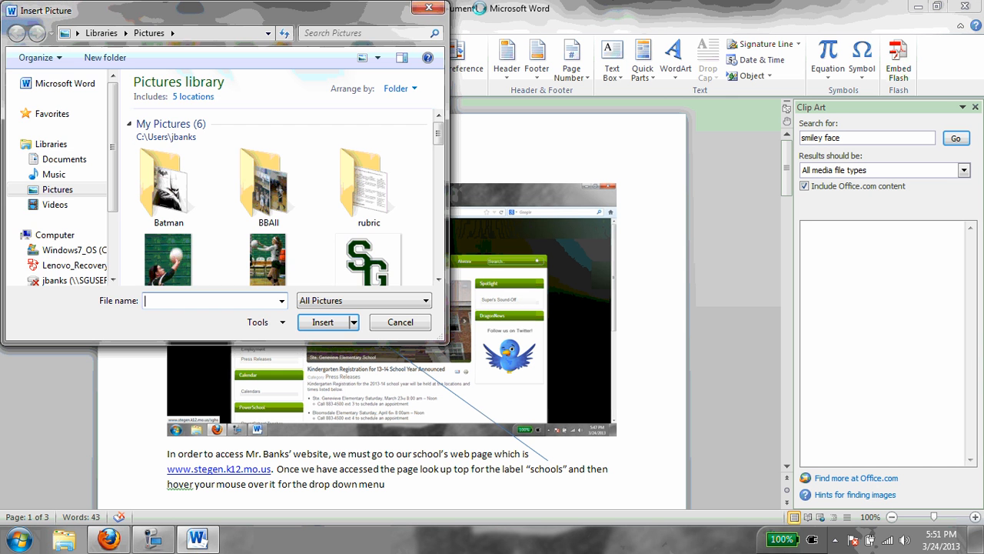
{"action": "left_click", "coordinate": [446, 14]}
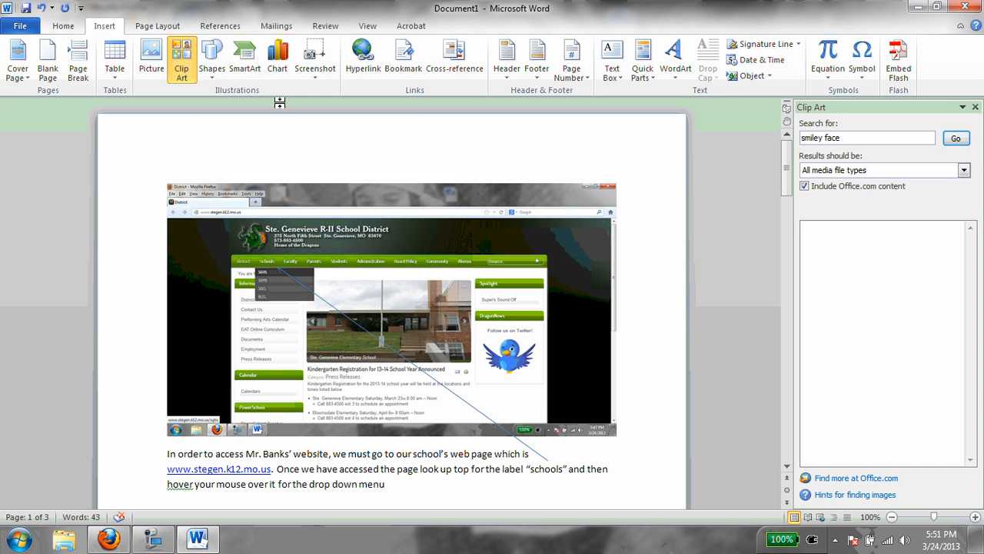
{"action": "left_click", "coordinate": [211, 60]}
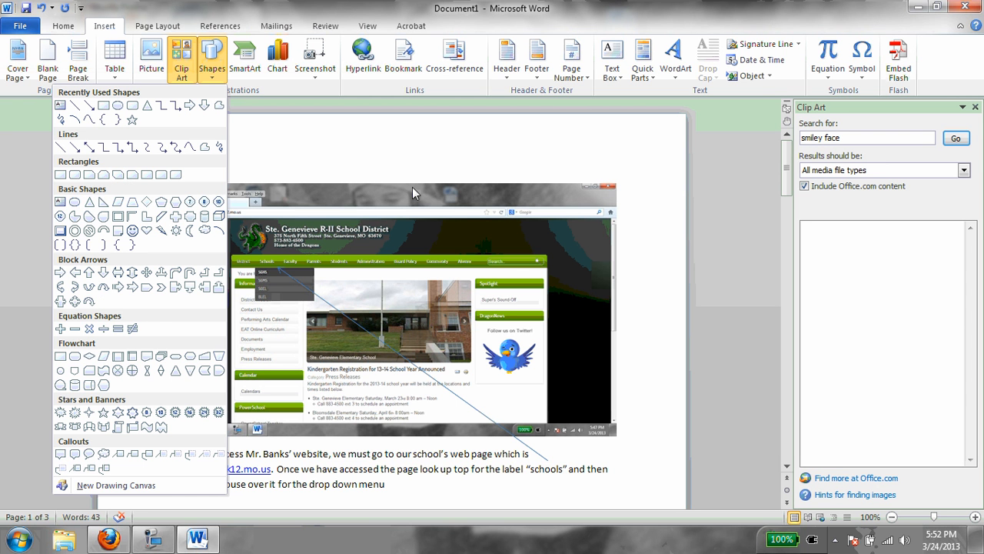
{"action": "left_click", "coordinate": [62, 272]}
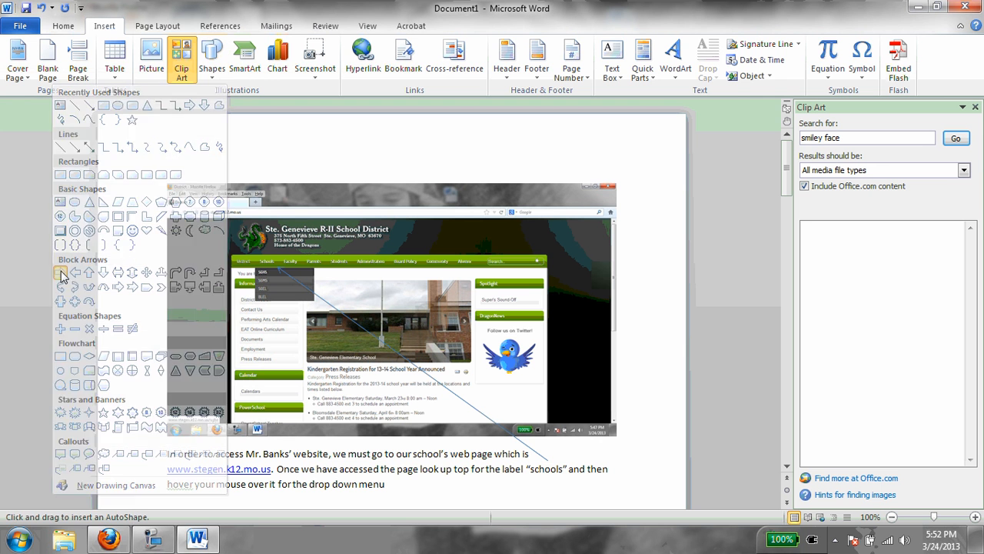
{"action": "left_click_drag", "start_coordinate": [214, 267], "coordinate": [253, 277]}
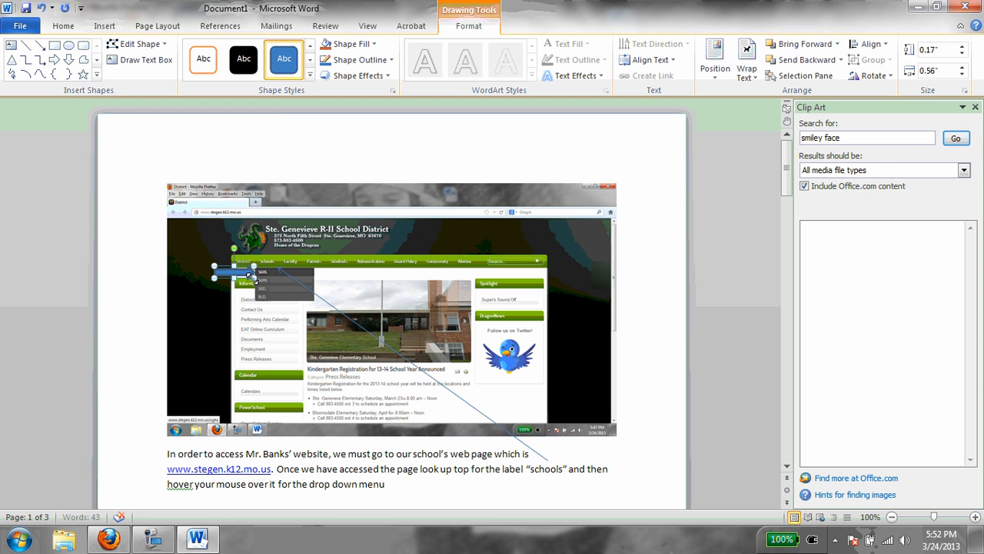
{"action": "left_click", "coordinate": [221, 302]}
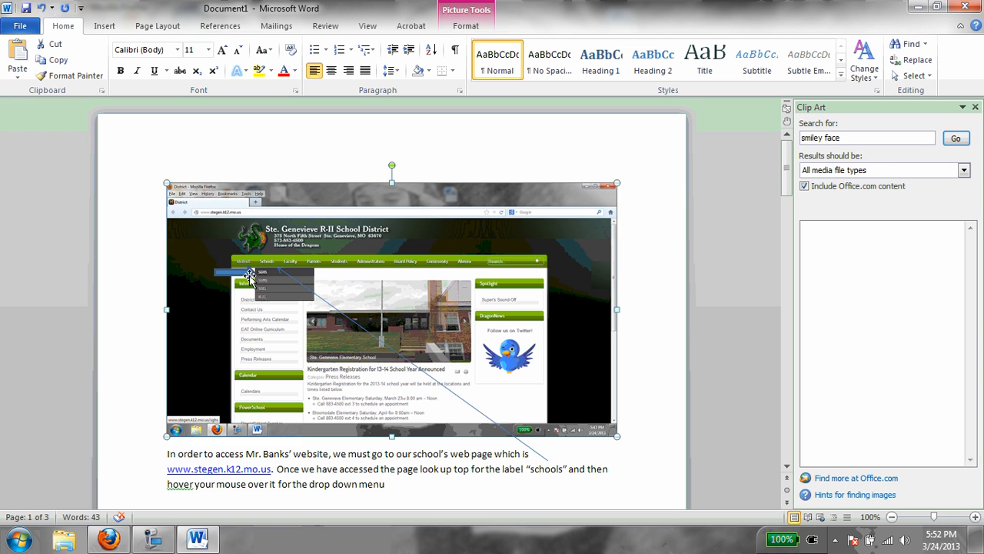
{"action": "right_click", "coordinate": [173, 483]}
{"action": "scroll", "coordinate": [150, 453], "scroll_direction": "down", "scroll_amount": 1}
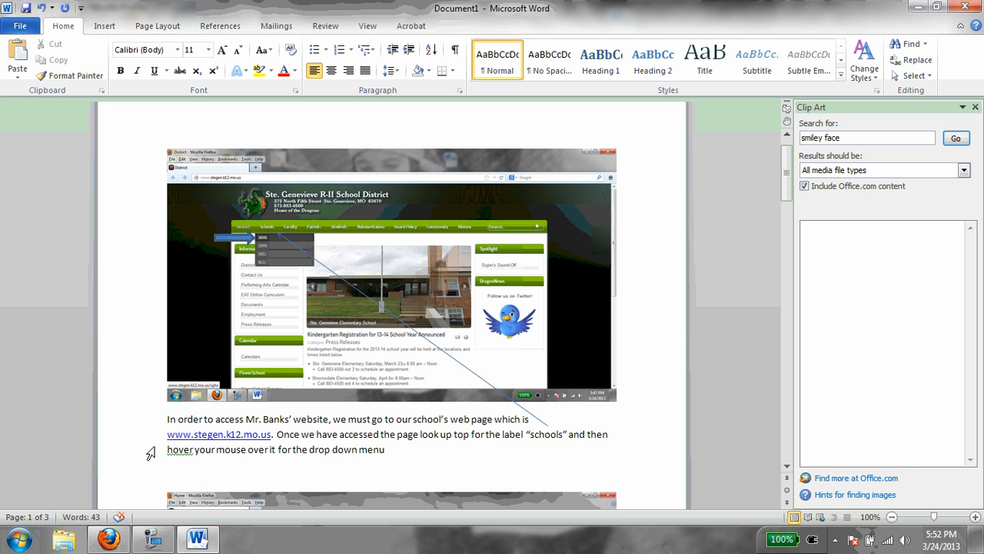
Step: Turn the first screenshot's caption into item 1 of a numbered list
{"action": "right_click", "coordinate": [174, 459]}
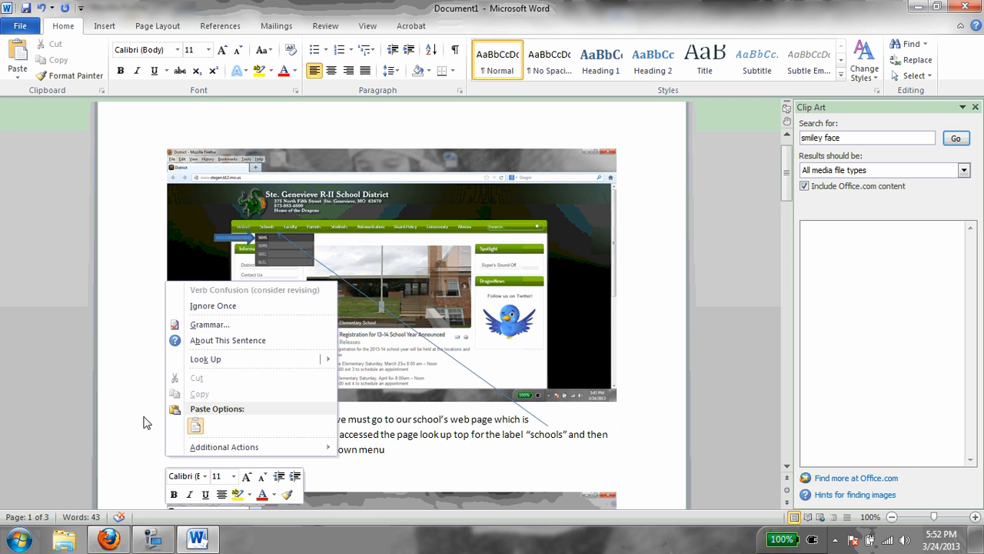
{"action": "key", "text": "Escape"}
{"action": "scroll", "coordinate": [742, 450], "scroll_direction": "down", "scroll_amount": 2}
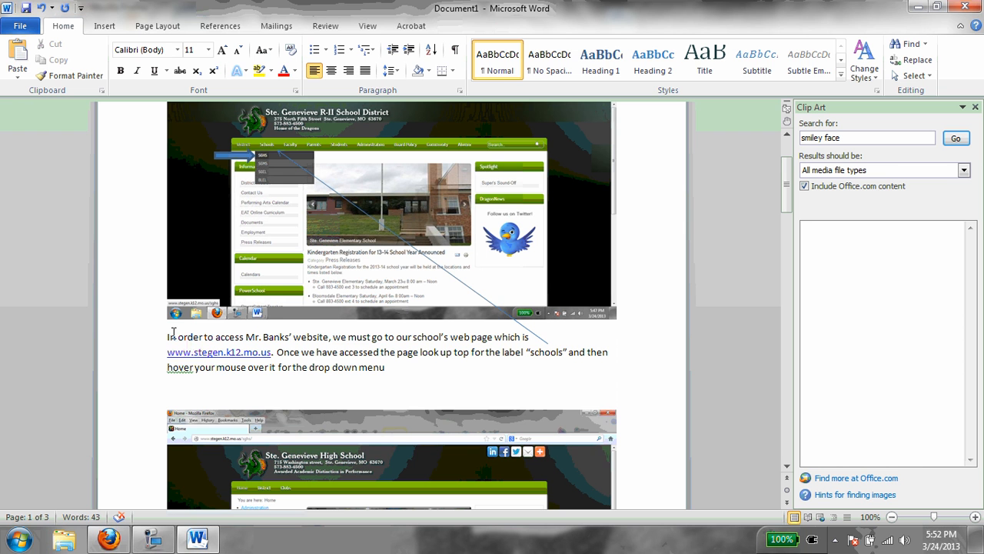
{"action": "left_click", "coordinate": [163, 340]}
{"action": "type", "text": "1"}
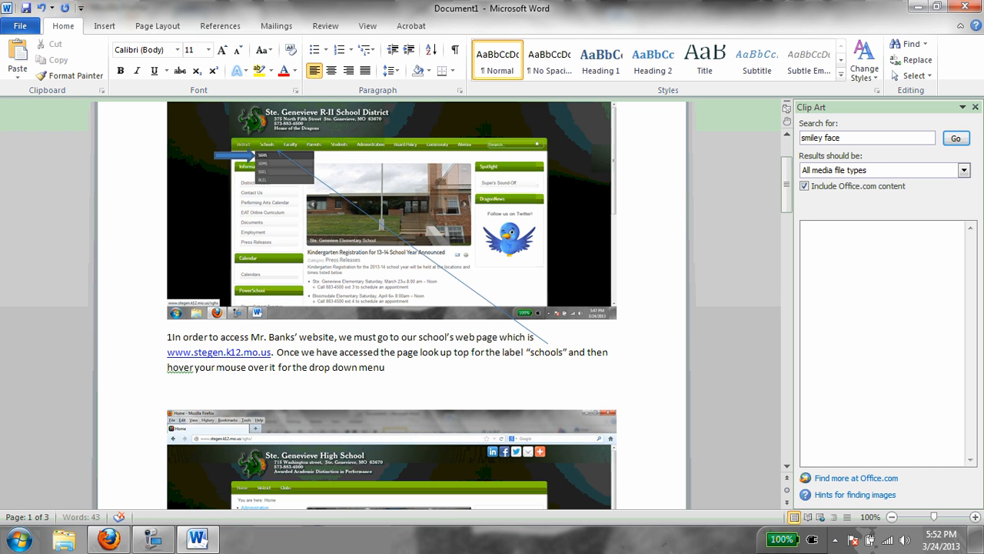
{"action": "type", "text": ".\tIn"}
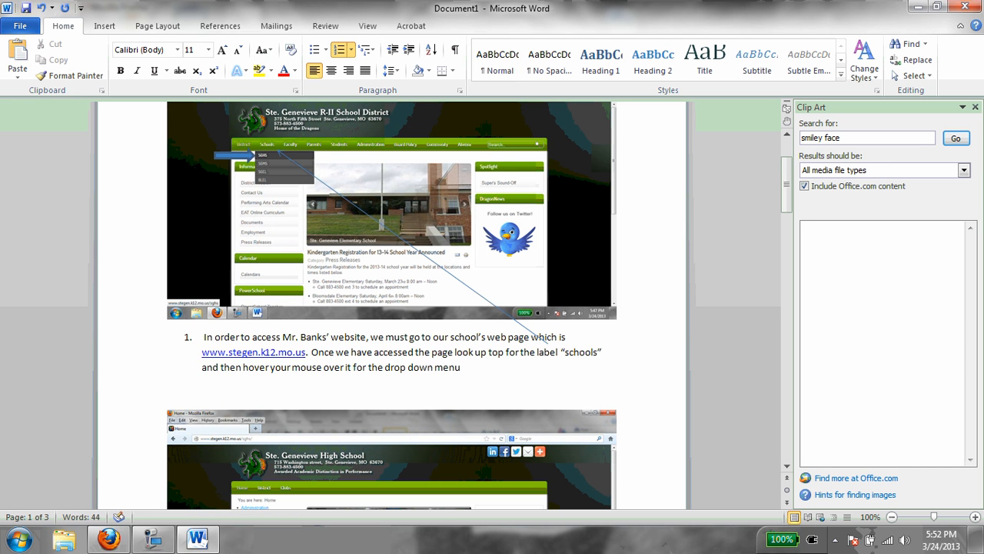
Step: Caption the second screenshot: “Once you click on High school, then look over to the left for a link that says, teacher webpages. Click on it.”
{"action": "scroll", "coordinate": [609, 380], "scroll_direction": "down", "scroll_amount": 5}
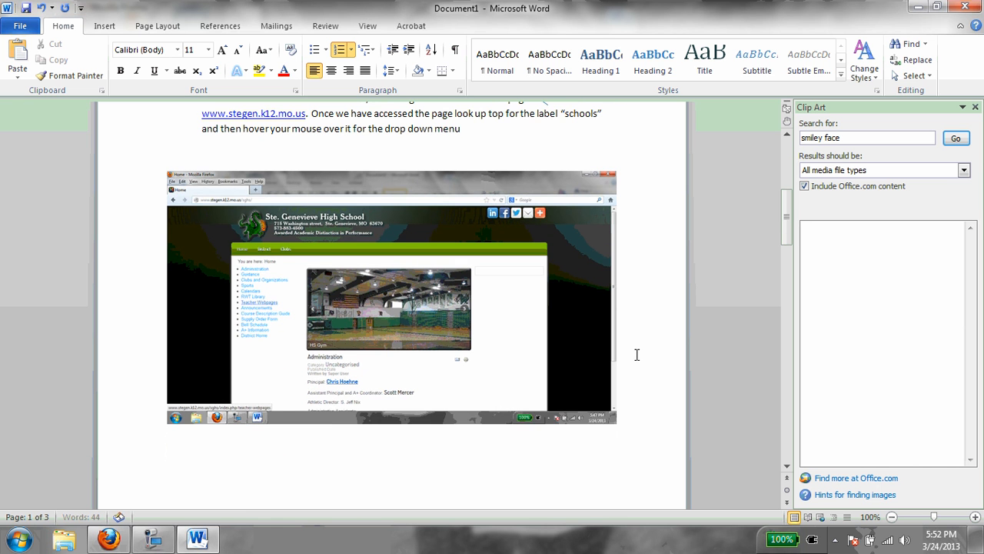
{"action": "left_click", "coordinate": [201, 461]}
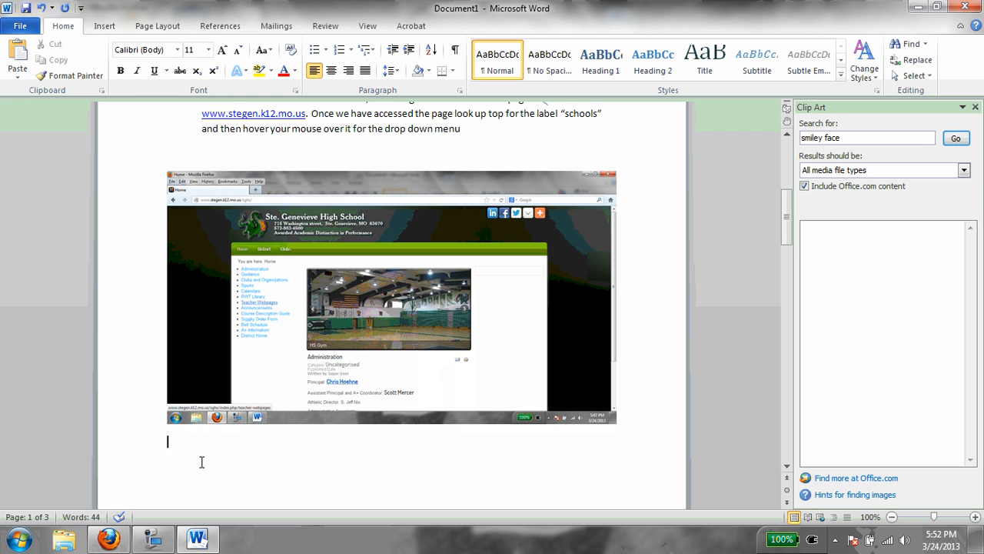
{"action": "type", "text": "Once you"}
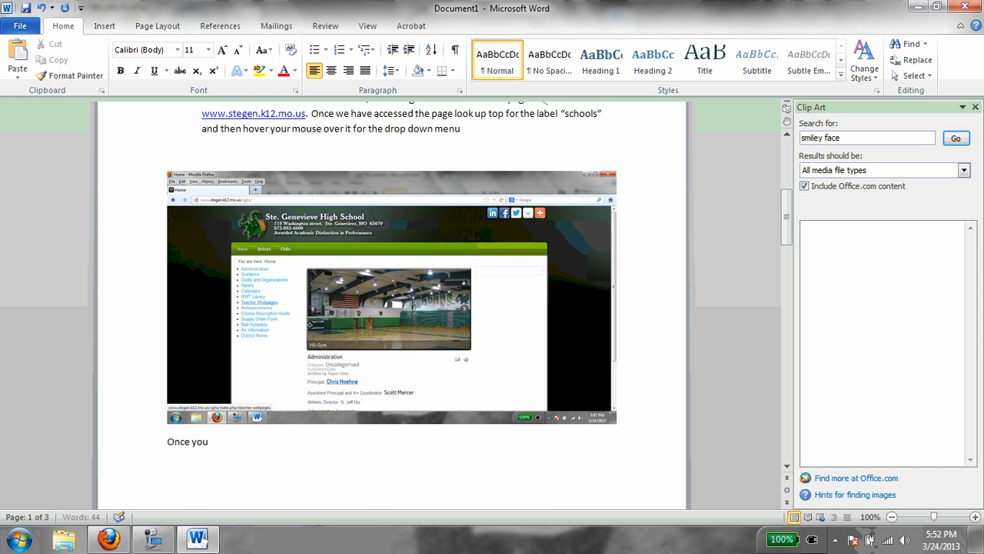
{"action": "type", "text": " click on High school, th"}
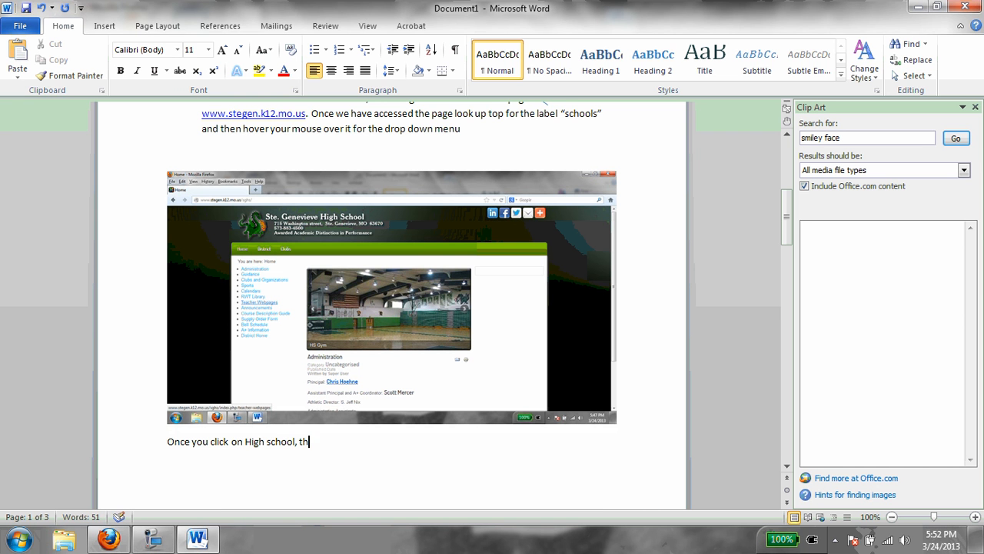
{"action": "type", "text": "en Iook over to the left"}
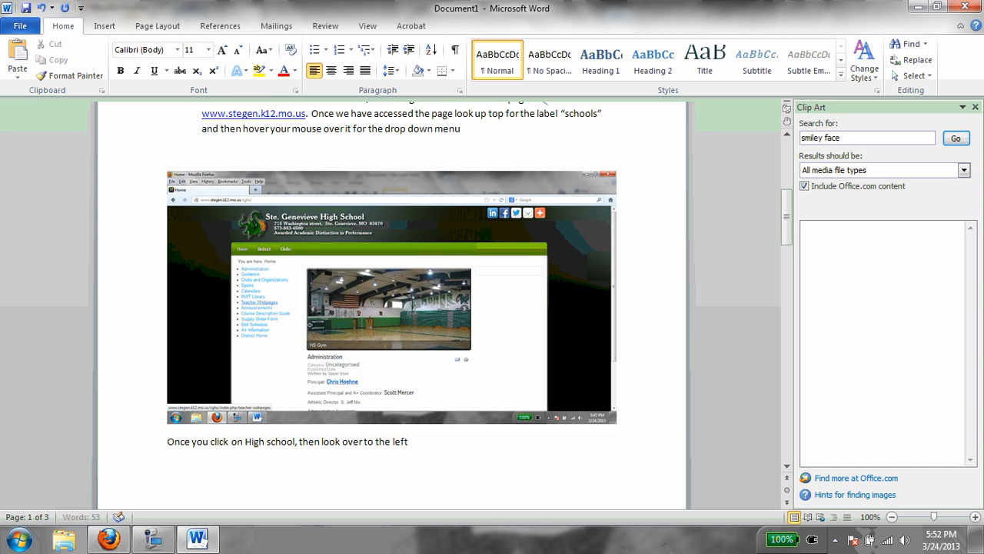
{"action": "type", "text": " for a link that says, techer"}
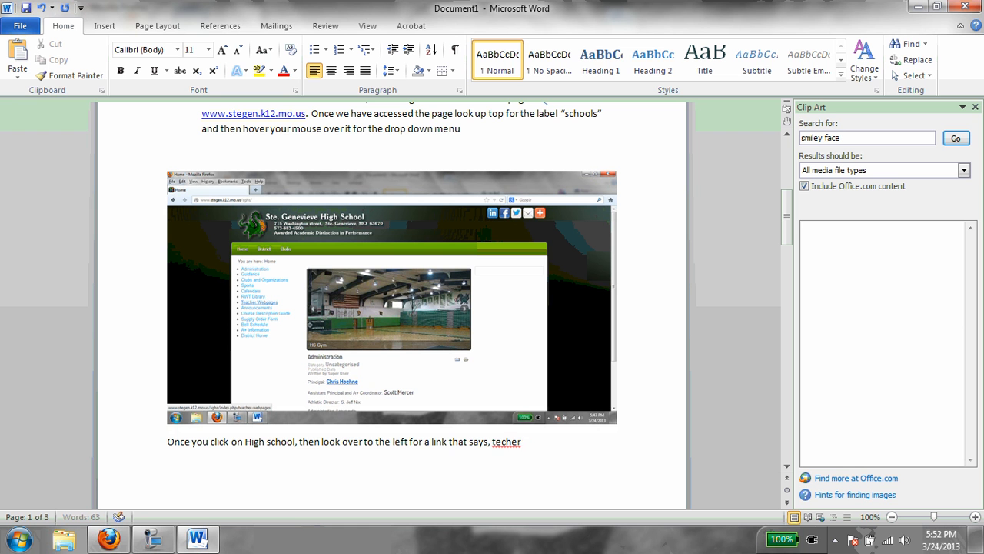
{"action": "key", "text": "BackSpace"}
{"action": "key", "text": "BackSpace"}
{"action": "key", "text": "BackSpace"}
{"action": "key", "text": "BackSpace"}
{"action": "type", "text": "acher webpages"}
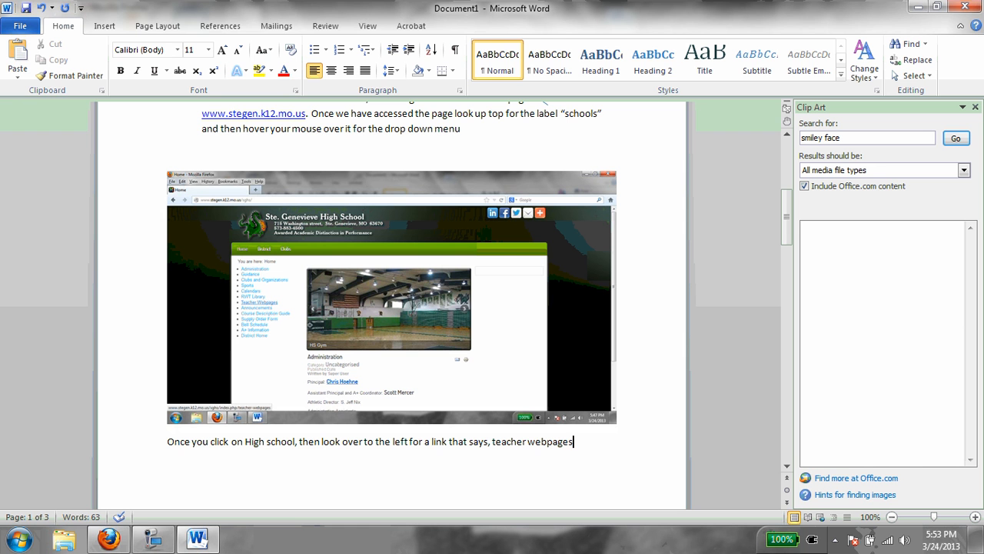
{"action": "type", "text": ".  Click on it."}
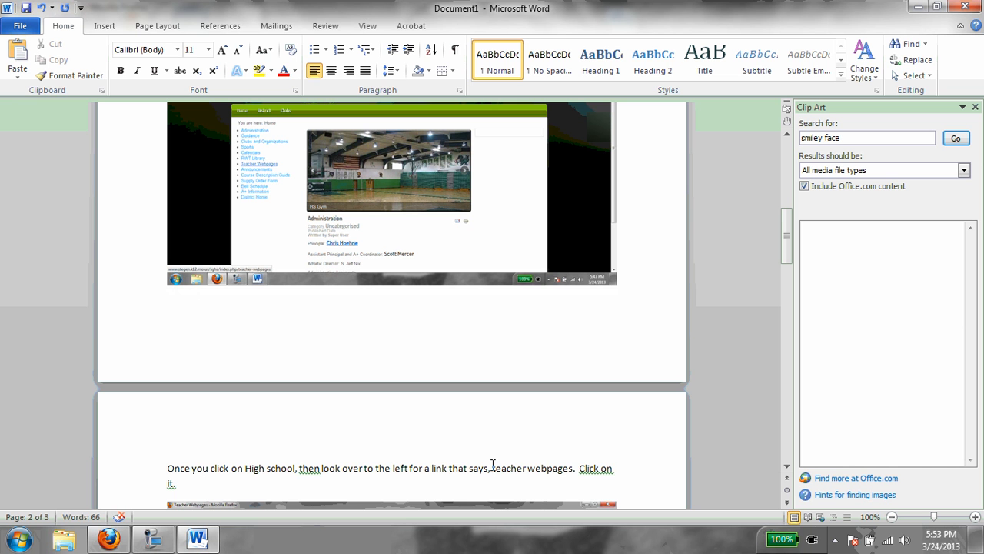
Step: Put quotation marks around “teacher webpages” in the second screenshot's caption
{"action": "left_click", "coordinate": [492, 468]}
{"action": "type", "text": "\""}
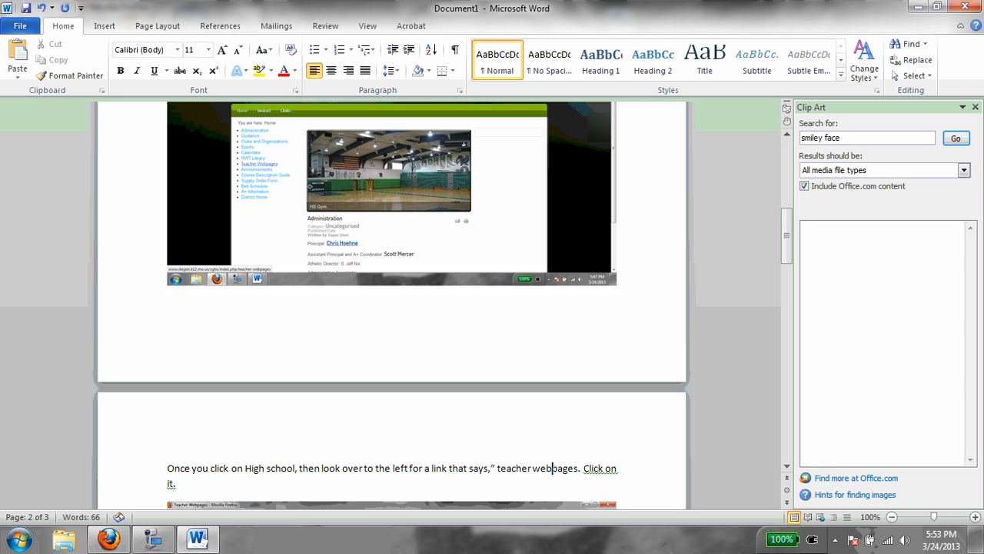
{"action": "key", "text": "Right"}
{"action": "key", "text": "Right"}
{"action": "key", "text": "Right"}
{"action": "key", "text": "Right"}
{"action": "key", "text": "Right"}
{"action": "key", "text": "Right"}
{"action": "key", "text": "Left"}
{"action": "type", "text": "\""}
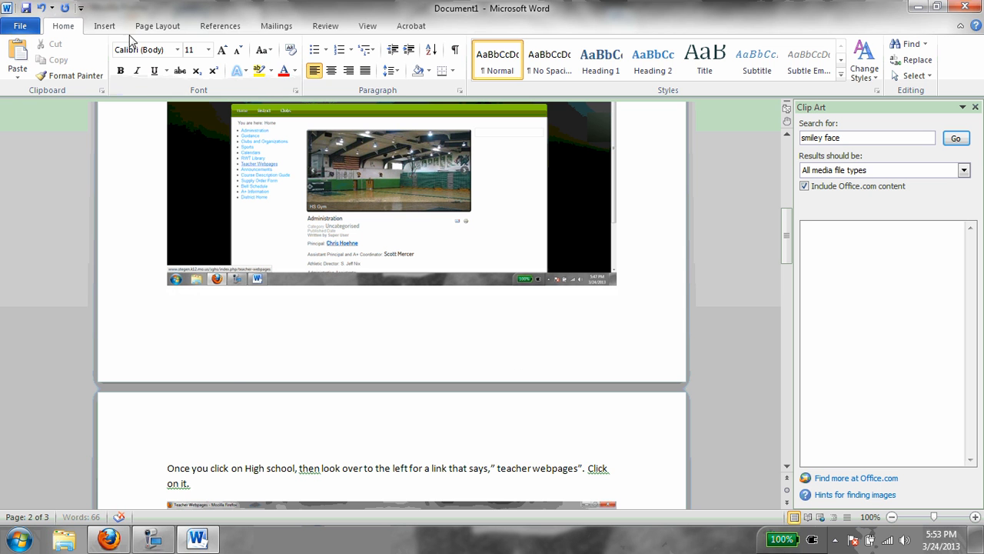
Step: Draw a double-headed line arrow, about 4.24" high and 3.7" wide, from “teacher webpages” in the caption up toward the second screenshot, and deselect it
{"action": "left_click", "coordinate": [108, 26]}
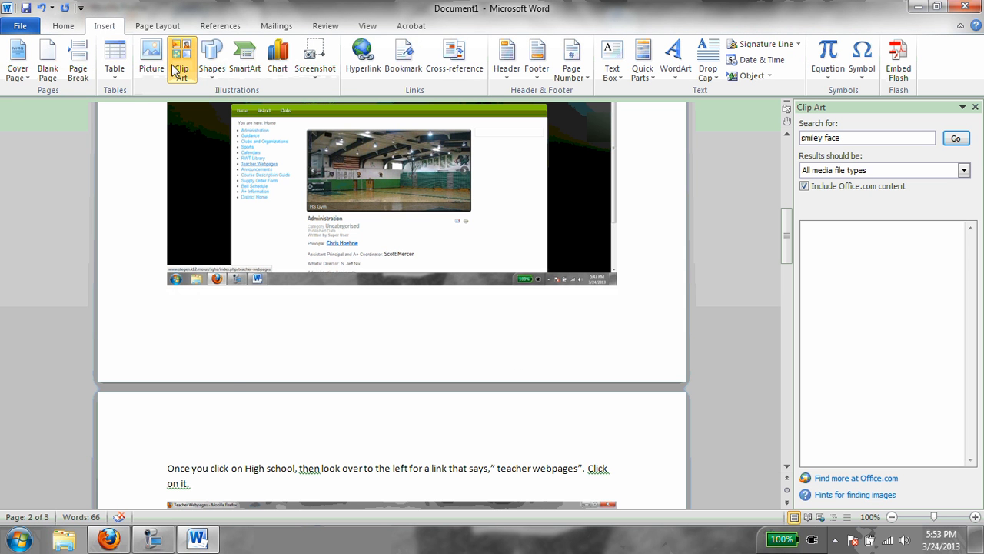
{"action": "left_click", "coordinate": [212, 59]}
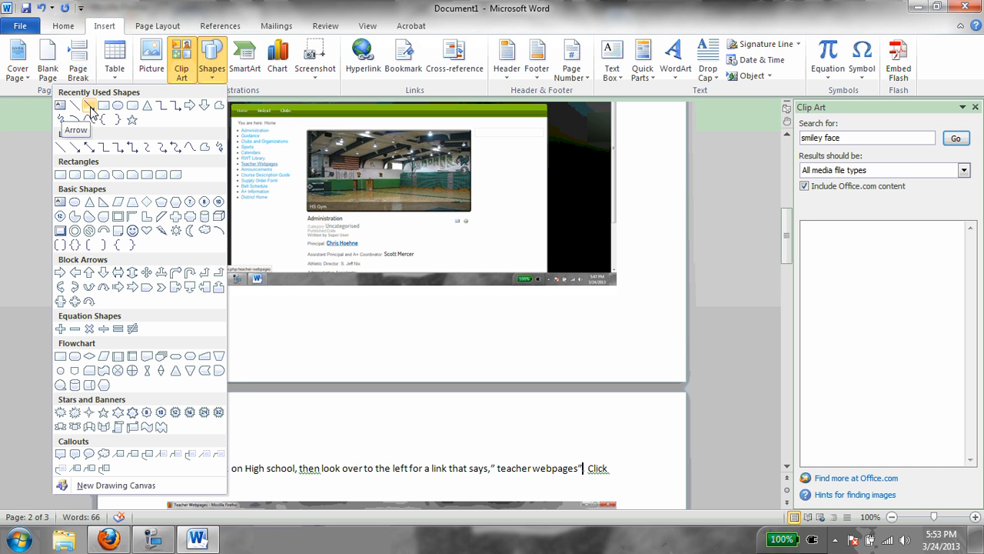
{"action": "left_click", "coordinate": [75, 147]}
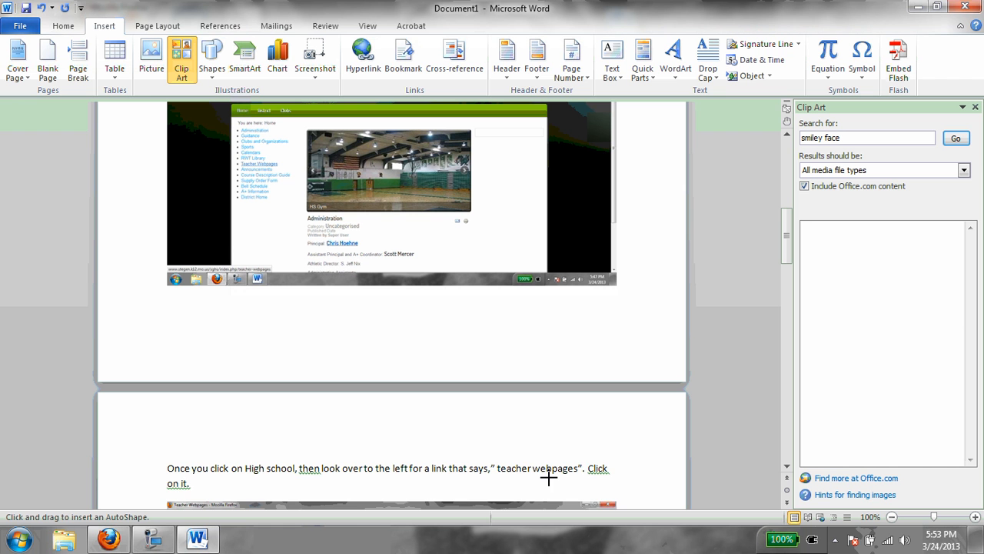
{"action": "mouse_move", "coordinate": [532, 460]}
{"action": "left_mouse_down"}
{"action": "mouse_move", "coordinate": [397, 292]}
{"action": "mouse_move", "coordinate": [330, 243]}
{"action": "mouse_move", "coordinate": [279, 177]}
{"action": "left_mouse_up"}
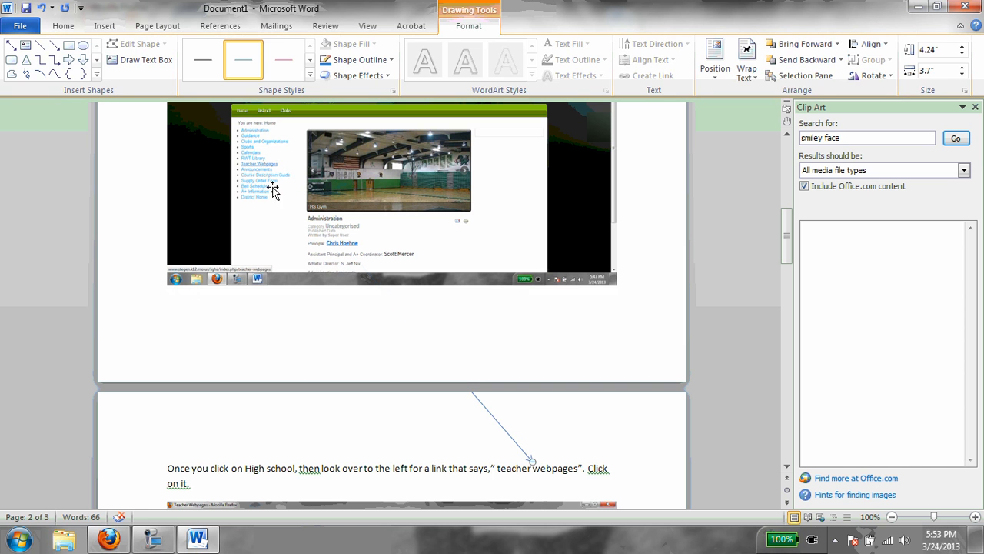
{"action": "left_click", "coordinate": [642, 331]}
Step: Insert a line break after the first caption's last word, “menu”, to move the second screenshot onto the same page as its caption
{"action": "scroll", "coordinate": [643, 331], "scroll_direction": "up", "scroll_amount": 6}
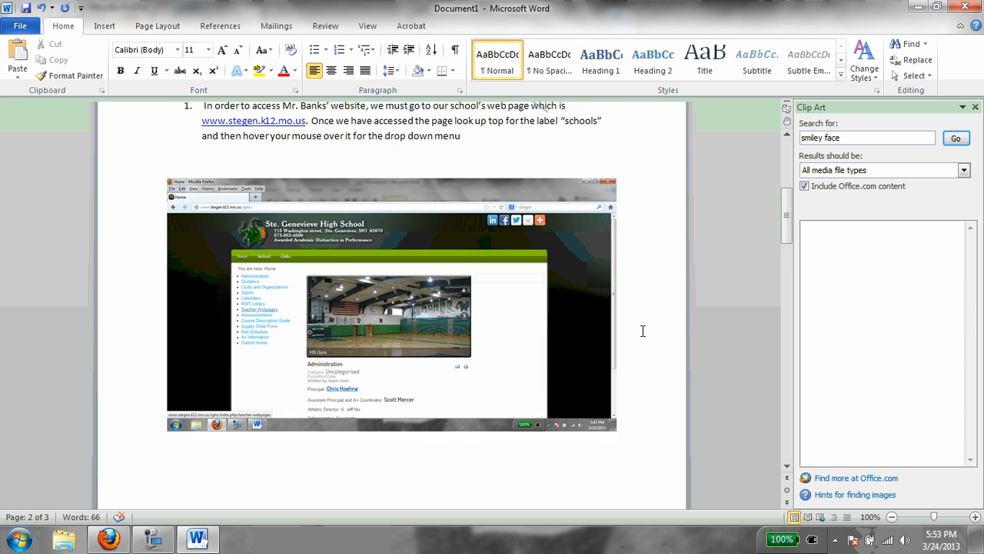
{"action": "scroll", "coordinate": [643, 330], "scroll_direction": "down", "scroll_amount": 5}
{"action": "scroll", "coordinate": [669, 436], "scroll_direction": "up", "scroll_amount": 1}
{"action": "scroll", "coordinate": [668, 435], "scroll_direction": "down", "scroll_amount": 1}
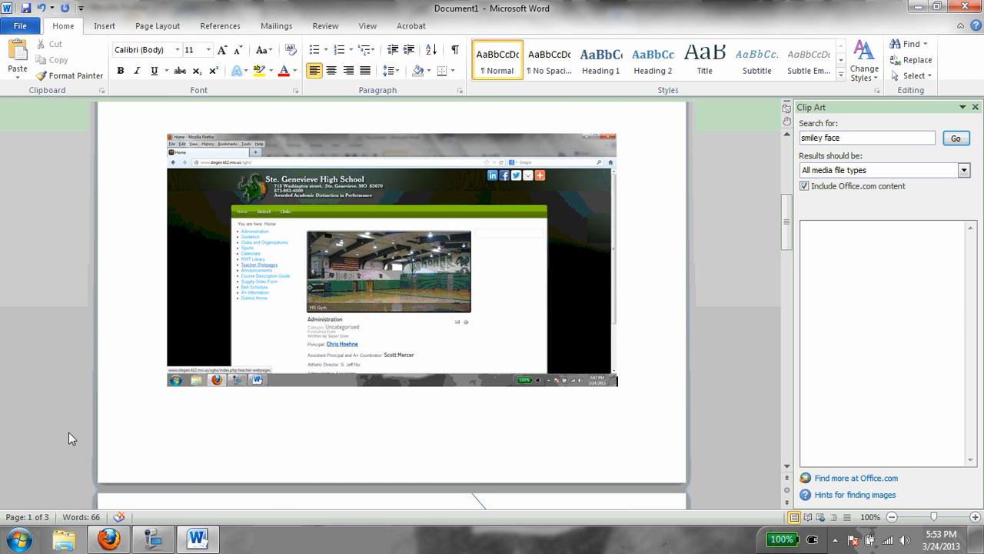
{"action": "scroll", "coordinate": [623, 398], "scroll_direction": "up", "scroll_amount": 3}
{"action": "left_click", "coordinate": [462, 216]}
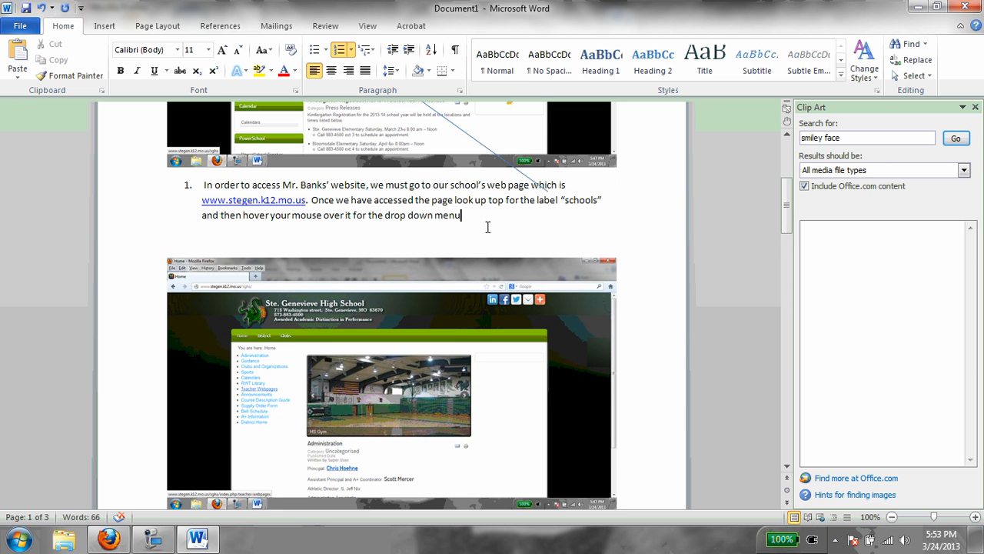
{"action": "key", "text": "Return"}
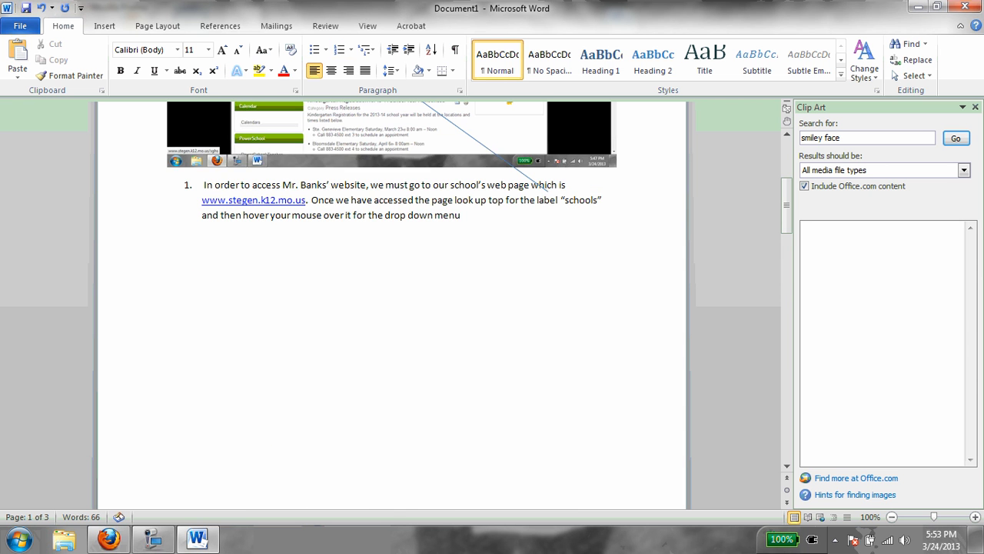
{"action": "scroll", "coordinate": [487, 226], "scroll_direction": "down", "scroll_amount": 18}
{"action": "scroll", "coordinate": [504, 265], "scroll_direction": "up", "scroll_amount": 3}
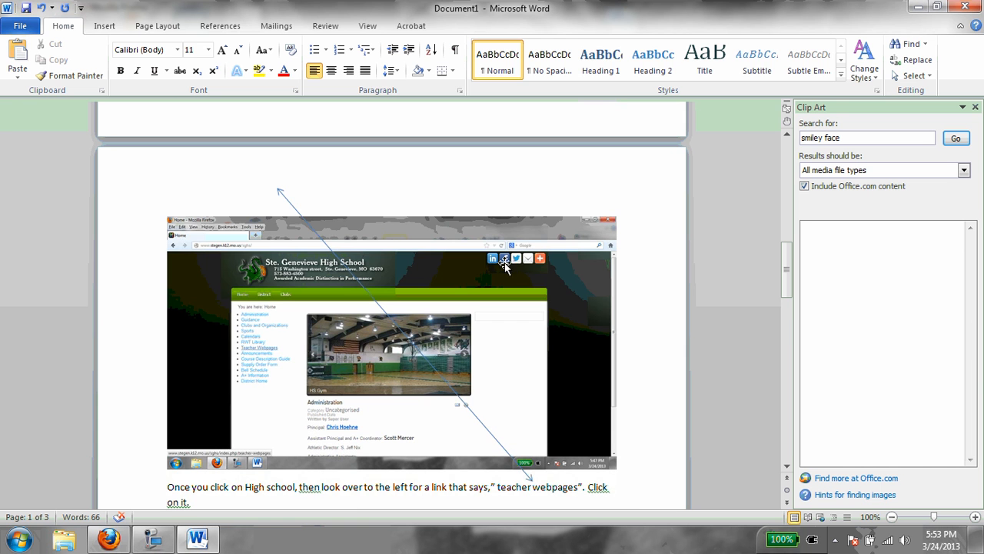
Step: Move the arrow's upper end onto the Teacher Webpages link in the second screenshot and deselect the arrow
{"action": "left_click", "coordinate": [293, 208]}
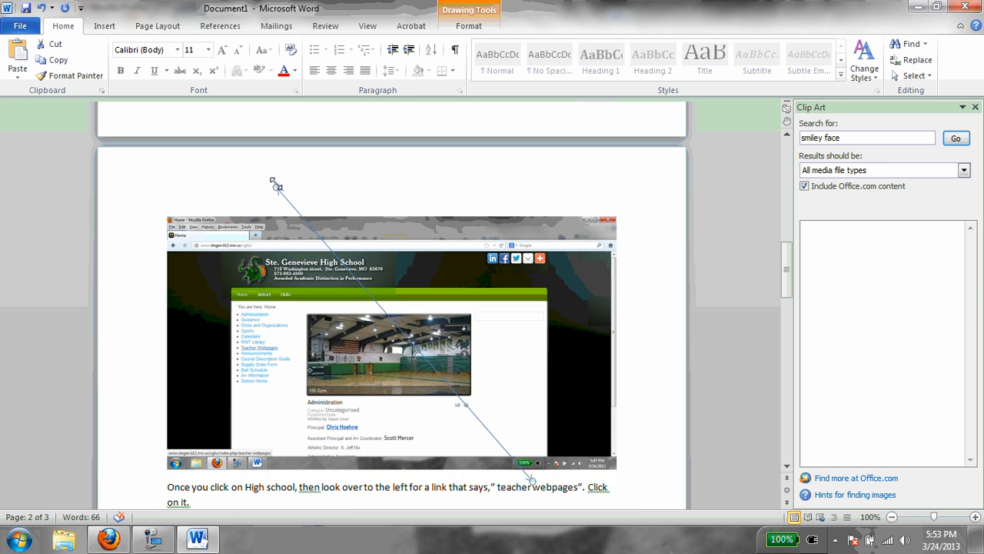
{"action": "left_click_drag", "start_coordinate": [279, 192], "coordinate": [281, 348]}
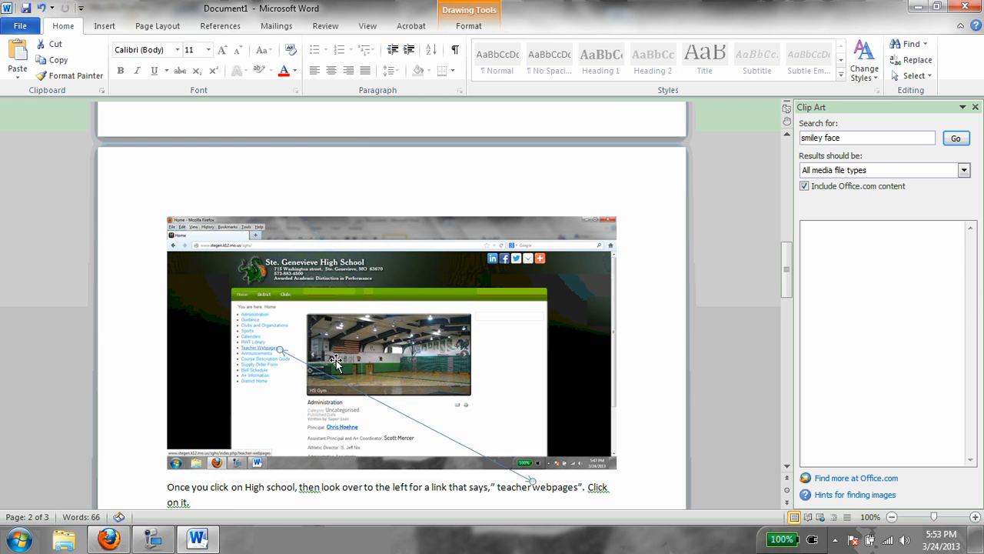
{"action": "left_click", "coordinate": [638, 366]}
Step: Add a blank line between the second screenshot's caption and the Teacher Webpages screenshot
{"action": "scroll", "coordinate": [635, 372], "scroll_direction": "down", "scroll_amount": 5}
{"action": "scroll", "coordinate": [635, 372], "scroll_direction": "up", "scroll_amount": 2}
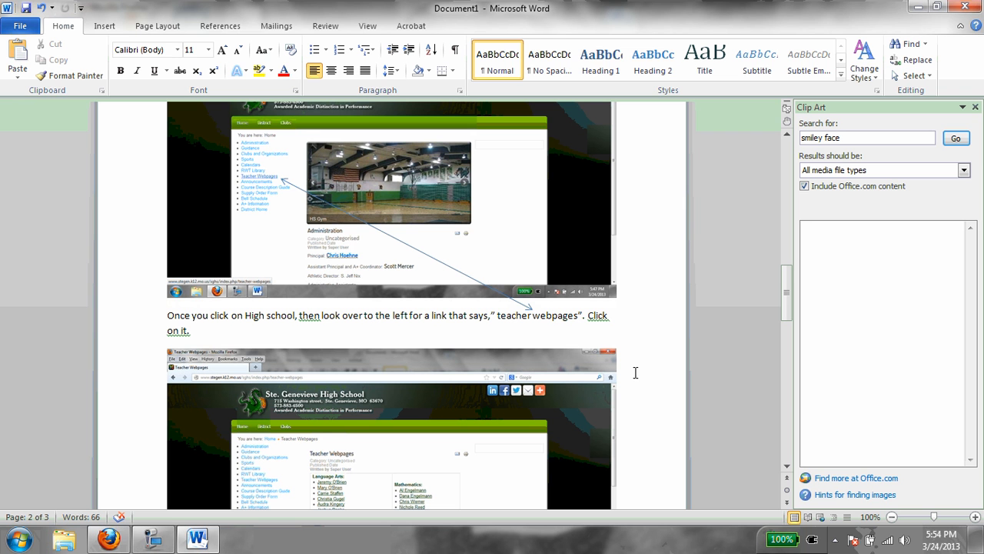
{"action": "left_click", "coordinate": [219, 339]}
{"action": "key", "text": "Return"}
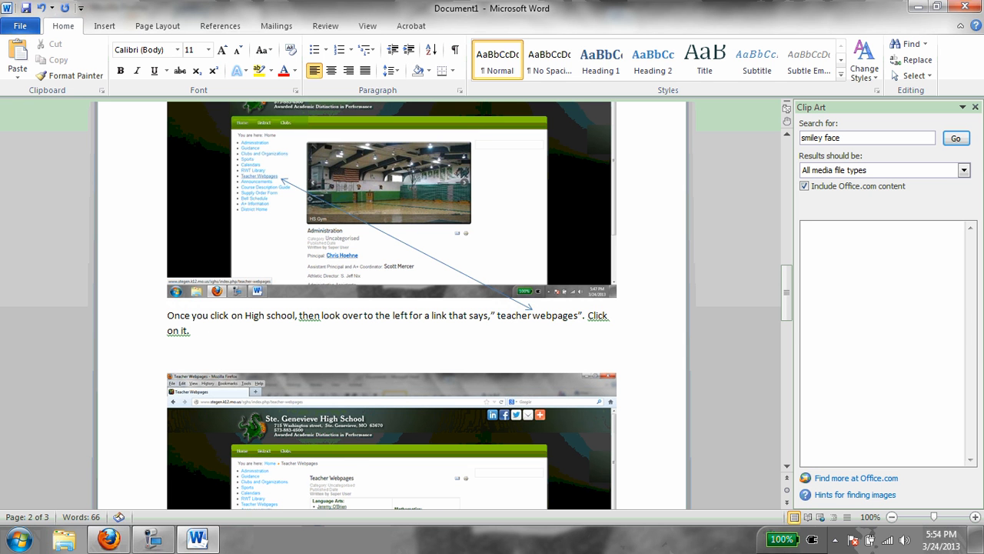
Step: Replace the flagged “then” in the second screenshot's caption with the grammar suggestion “and then”
{"action": "scroll", "coordinate": [650, 432], "scroll_direction": "down", "scroll_amount": 4}
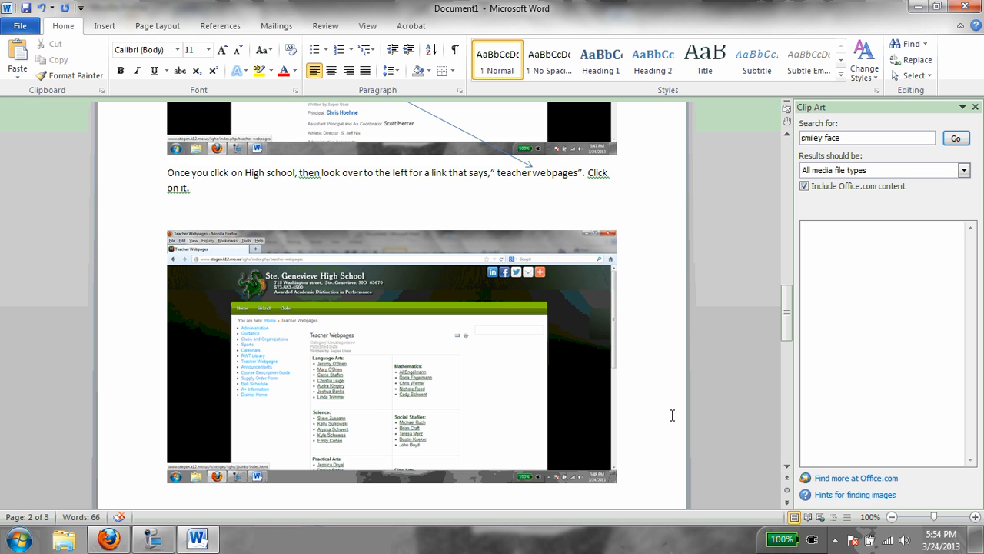
{"action": "right_click", "coordinate": [314, 174]}
{"action": "left_click", "coordinate": [254, 189]}
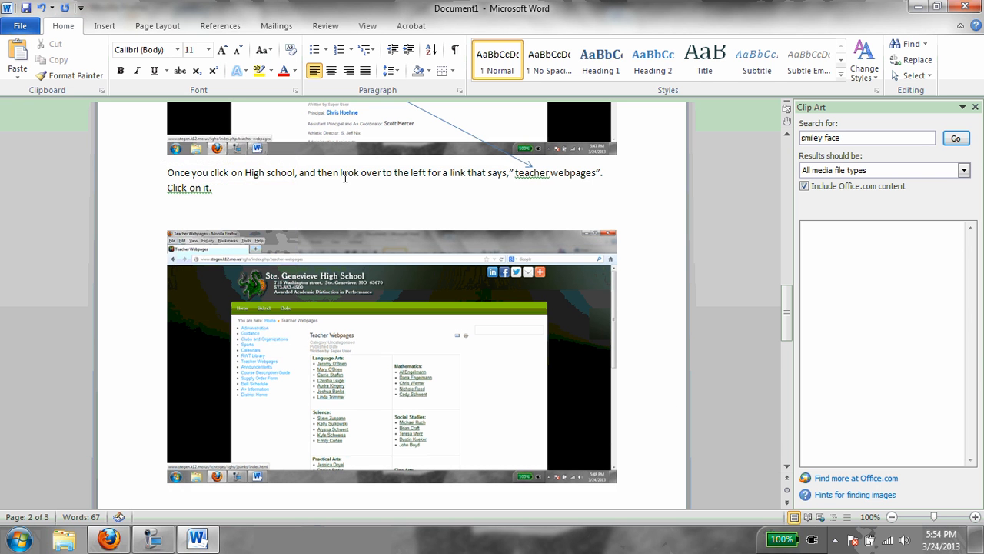
{"action": "left_click", "coordinate": [532, 177]}
{"action": "left_click", "coordinate": [549, 174]}
Step: Reword the second caption's last sentence as “Please, click on it.”
{"action": "right_click", "coordinate": [178, 187]}
{"action": "left_click", "coordinate": [114, 220]}
{"action": "key", "text": "Delete"}
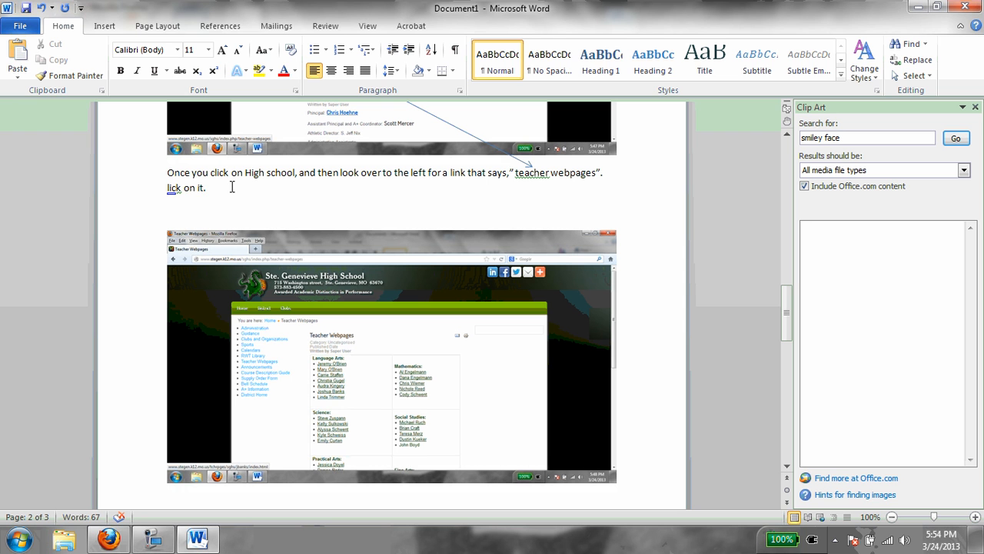
{"action": "type", "text": "Please, "}
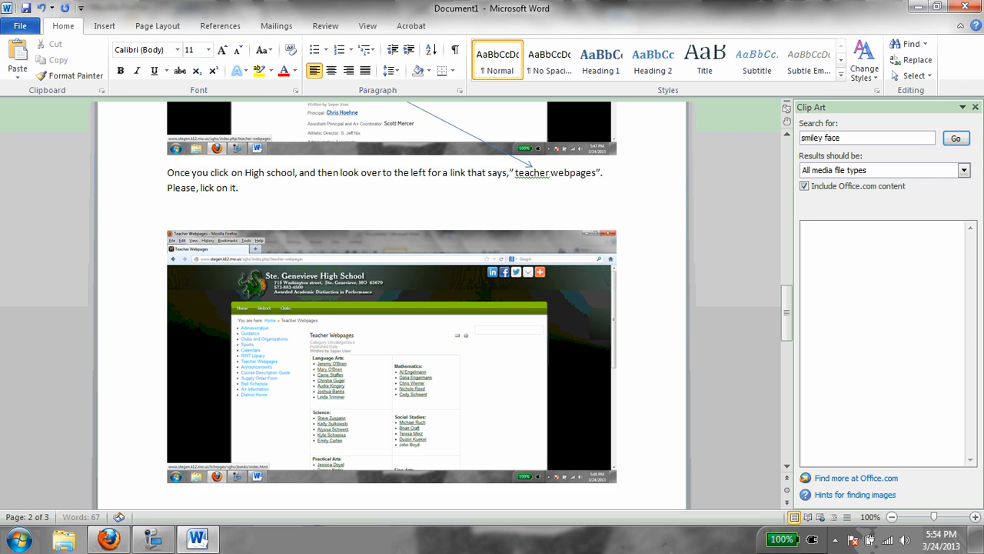
{"action": "type", "text": "c"}
{"action": "left_click", "coordinate": [391, 220]}
Step: Begin a caption below the Teacher Webpages screenshot with “This will take you to the high school’s teacher web pages.”
{"action": "scroll", "coordinate": [682, 285], "scroll_direction": "down", "scroll_amount": 1}
{"action": "scroll", "coordinate": [682, 285], "scroll_direction": "down", "scroll_amount": 4}
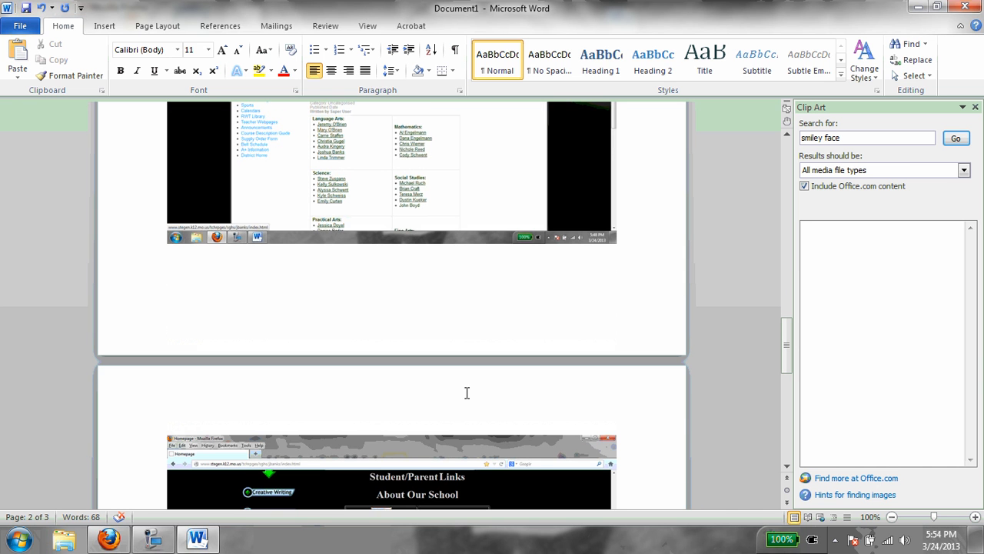
{"action": "left_click", "coordinate": [401, 274]}
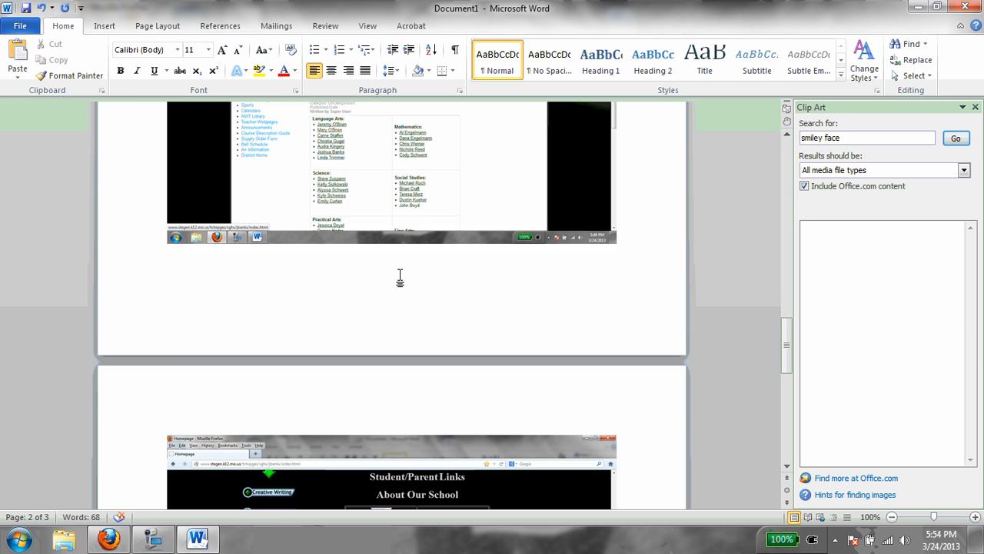
{"action": "scroll", "coordinate": [400, 277], "scroll_direction": "up", "scroll_amount": 1}
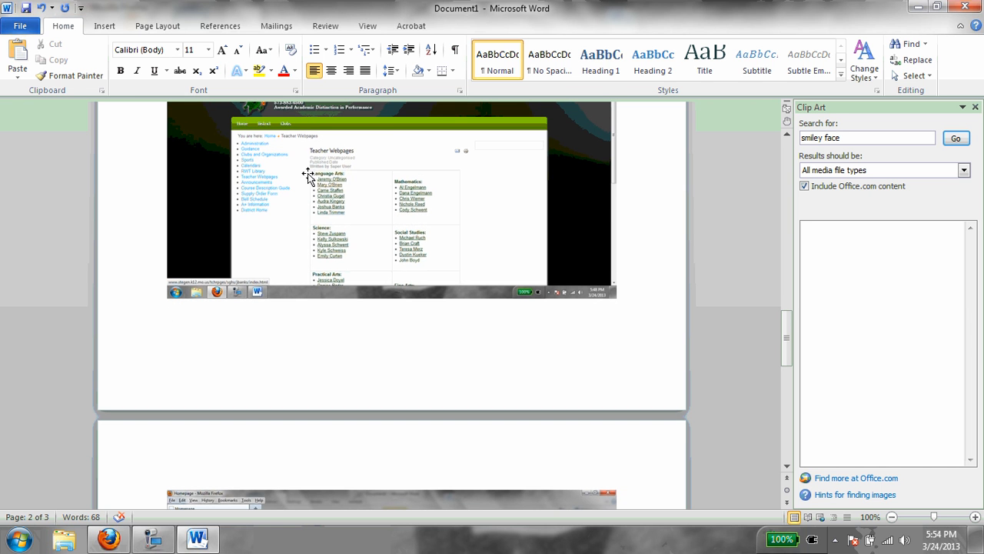
{"action": "scroll", "coordinate": [512, 287], "scroll_direction": "up", "scroll_amount": 2}
{"action": "scroll", "coordinate": [531, 299], "scroll_direction": "down", "scroll_amount": 2}
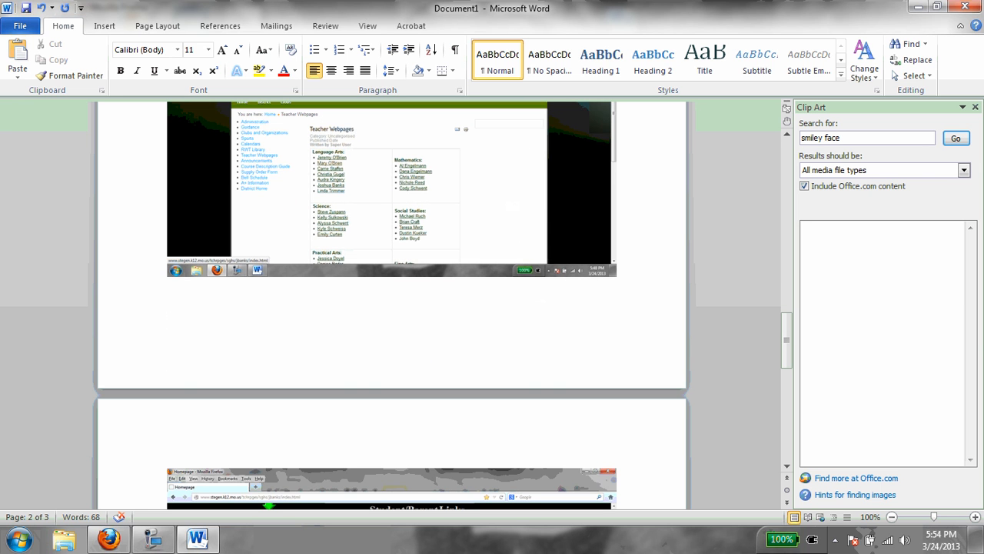
{"action": "type", "text": "This will take"}
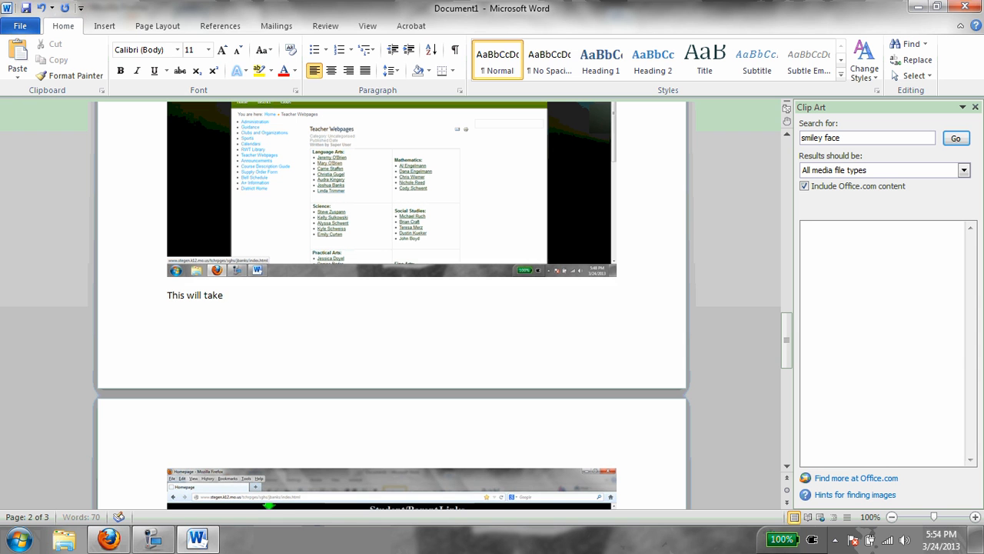
{"action": "type", "text": " you to the high school's"}
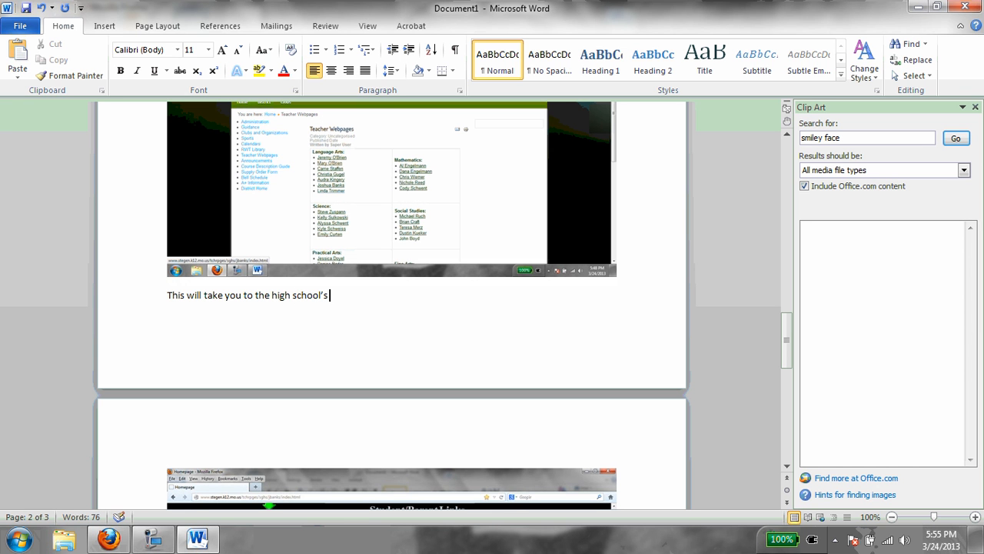
{"action": "type", "text": " teacher web pages."}
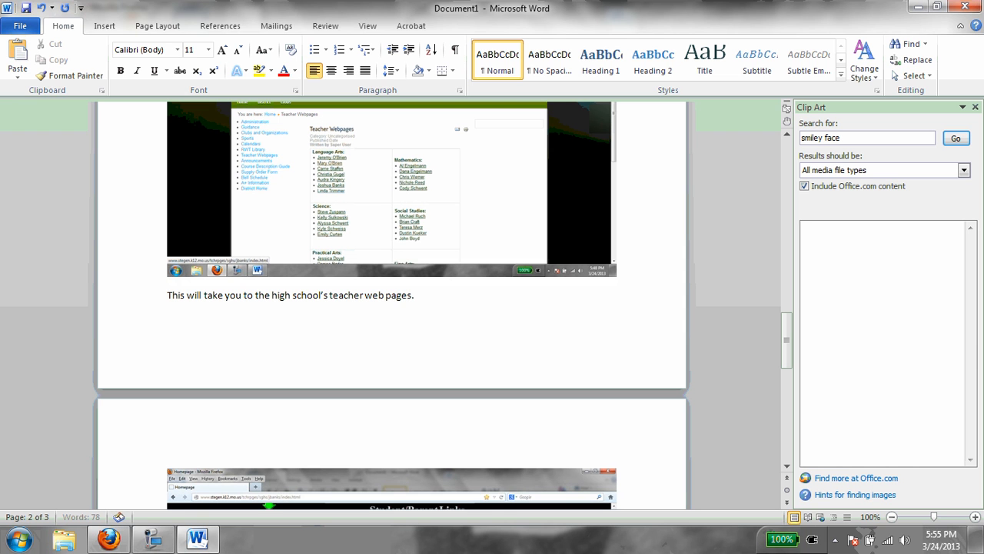
Step: Add to the caption “You may click on any of the current, active educators at Ste. Gen and visit their personal web page.”
{"action": "type", "text": "  You may click on any of the "}
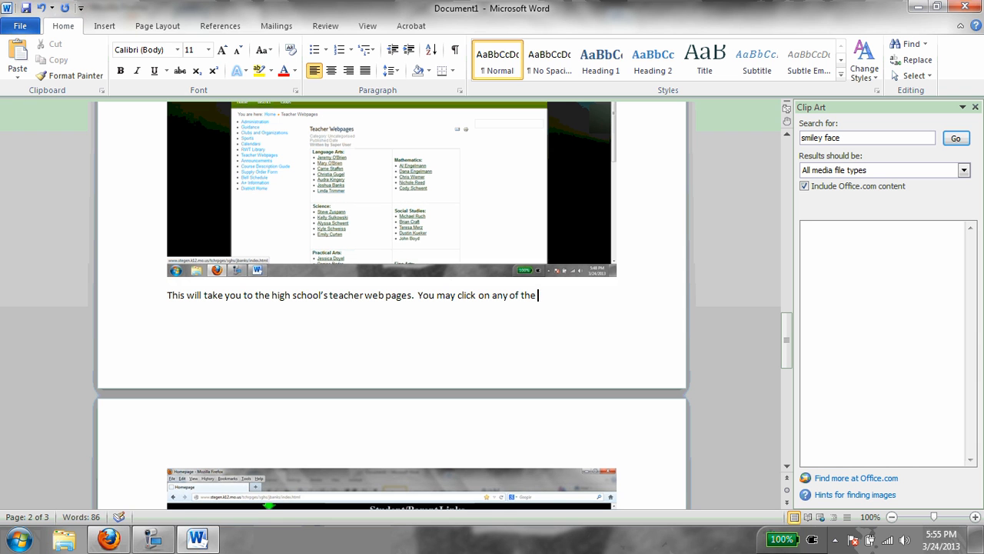
{"action": "type", "text": "current act"}
{"action": "key", "text": "BackSpace"}
{"action": "key", "text": "BackSpace"}
{"action": "key", "text": "BackSpace"}
{"action": "key", "text": "BackSpace"}
{"action": "type", "text": ", active educato"}
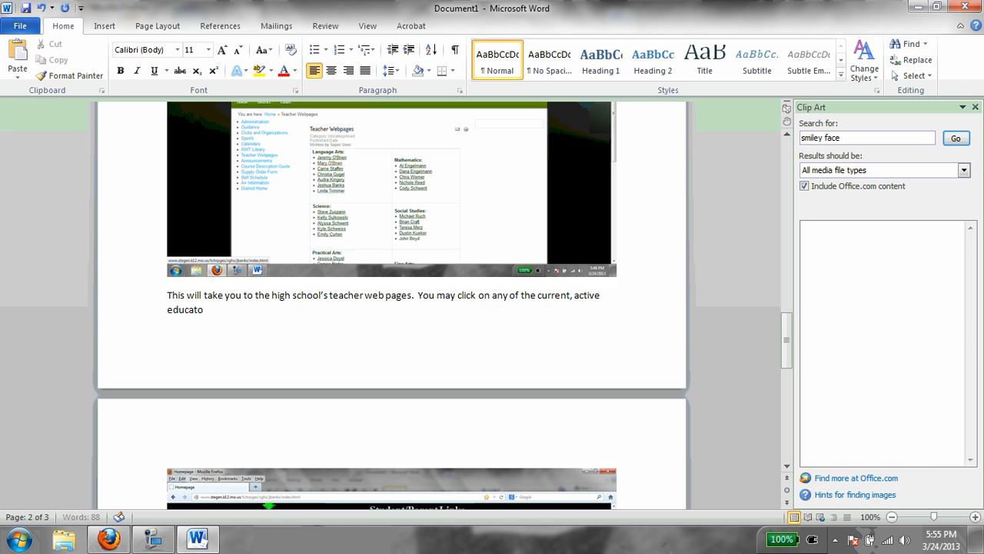
{"action": "type", "text": "rs at Ste. Gen and"}
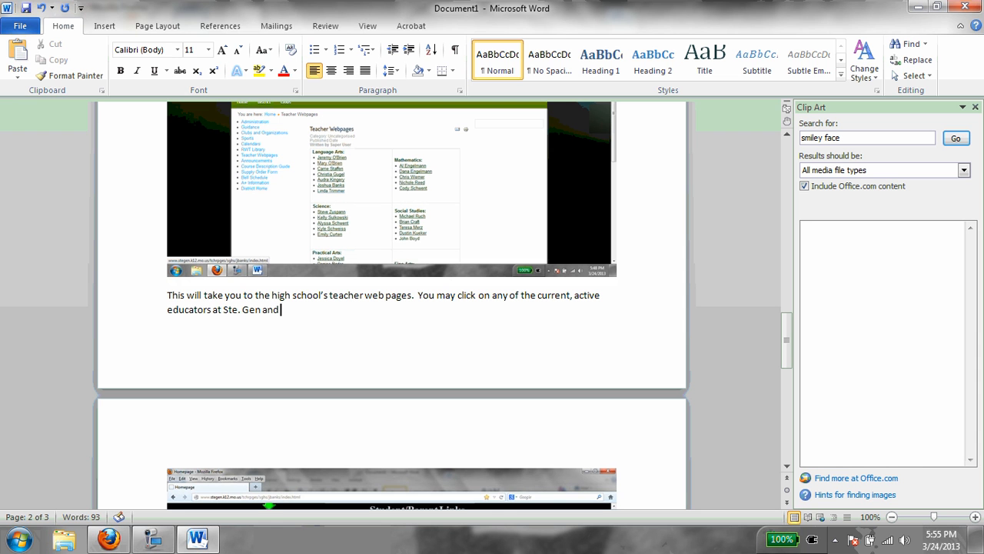
{"action": "type", "text": " visit their perso"}
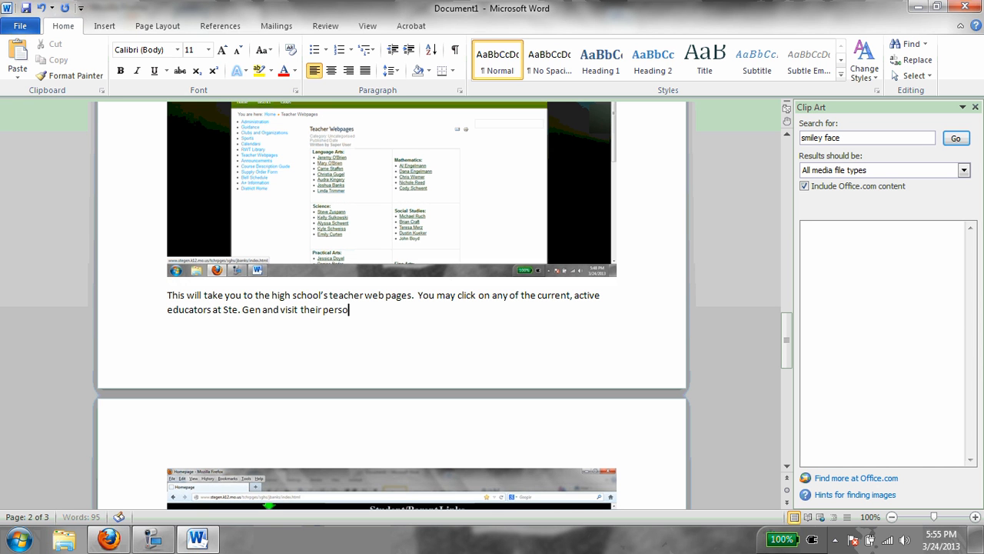
{"action": "type", "text": "nal web page."}
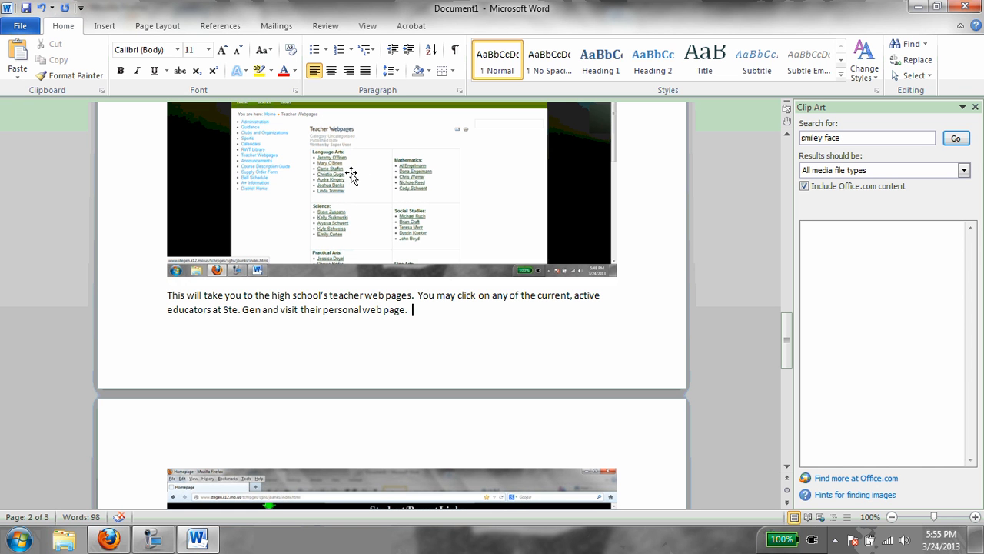
Step: End the caption with a sentence starting “Now, please click on”, directing readers to the teacher's web link “to access his sit.”
{"action": "scroll", "coordinate": [375, 213], "scroll_direction": "up", "scroll_amount": 1}
{"action": "scroll", "coordinate": [375, 213], "scroll_direction": "down", "scroll_amount": 1}
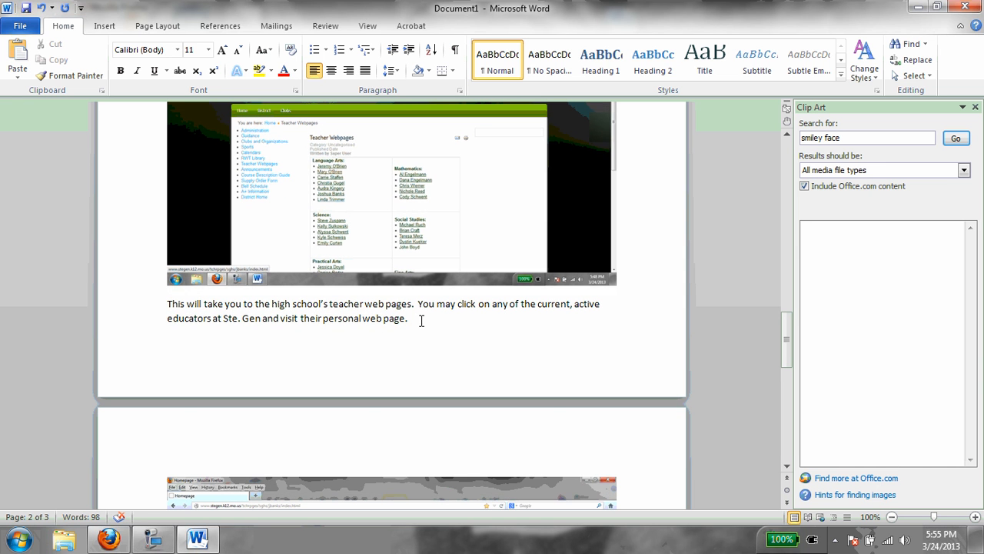
{"action": "type", "text": "Now, ple"}
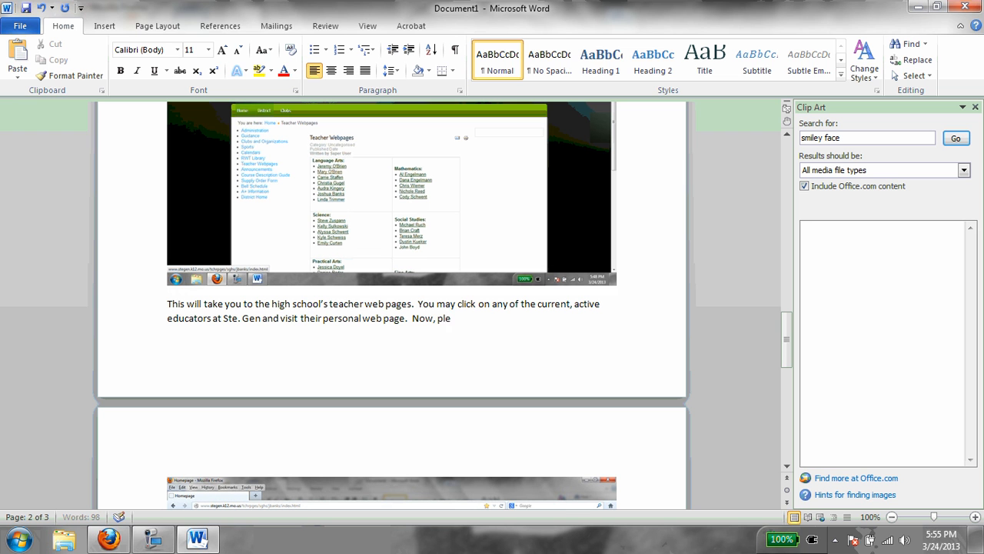
{"action": "type", "text": "ase click on "}
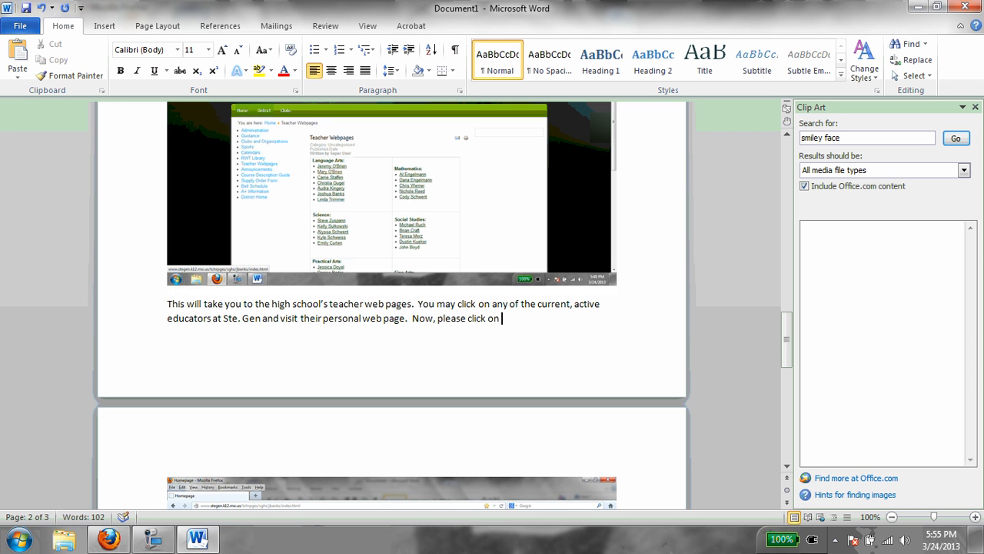
{"action": "type", "text": "Mr. Banks web"}
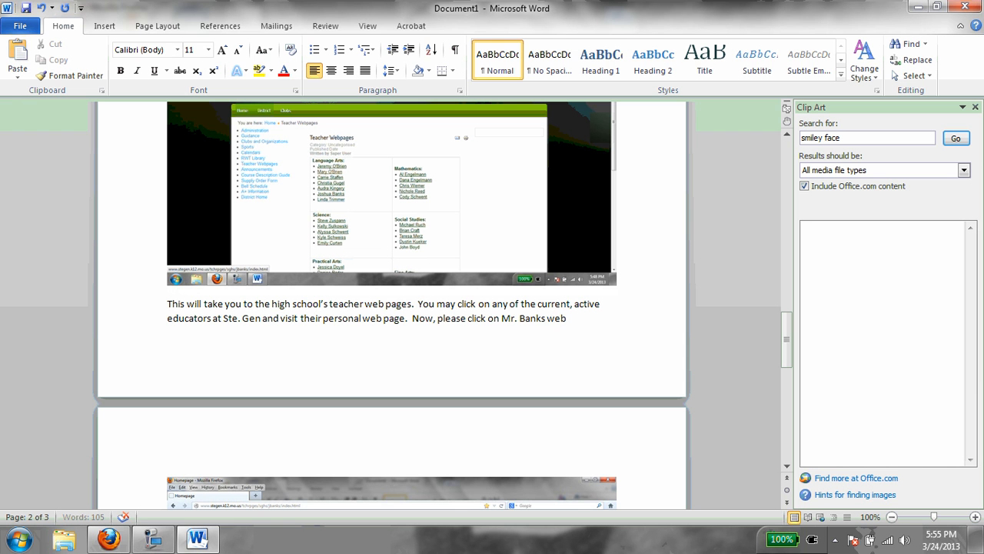
{"action": "type", "text": " link"}
{"action": "type", "text": "access his"}
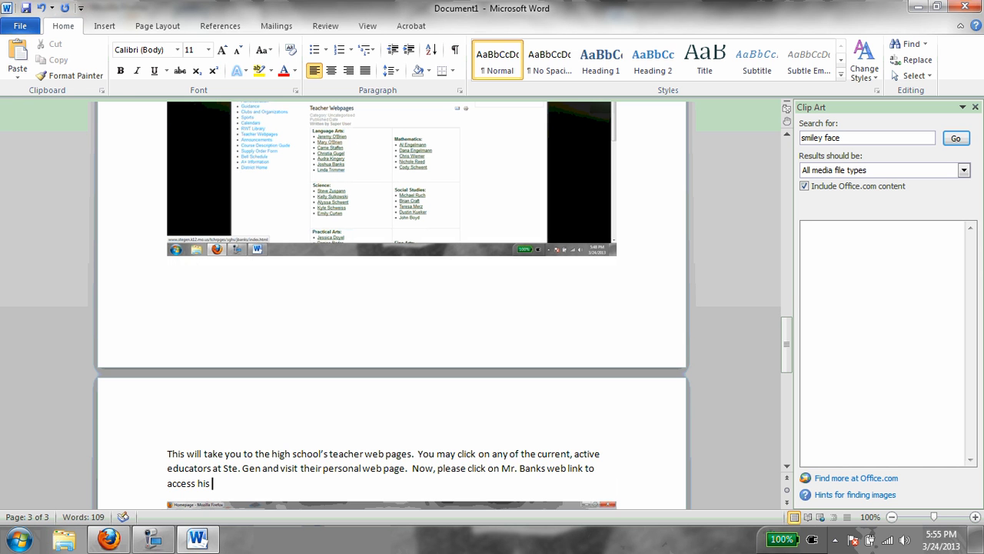
{"action": "type", "text": " sit."}
Step: Draw a small right block arrow pointing at the teacher's name under Language Arts in the Teacher Webpages screenshot and deselect everything
{"action": "left_click", "coordinate": [102, 28]}
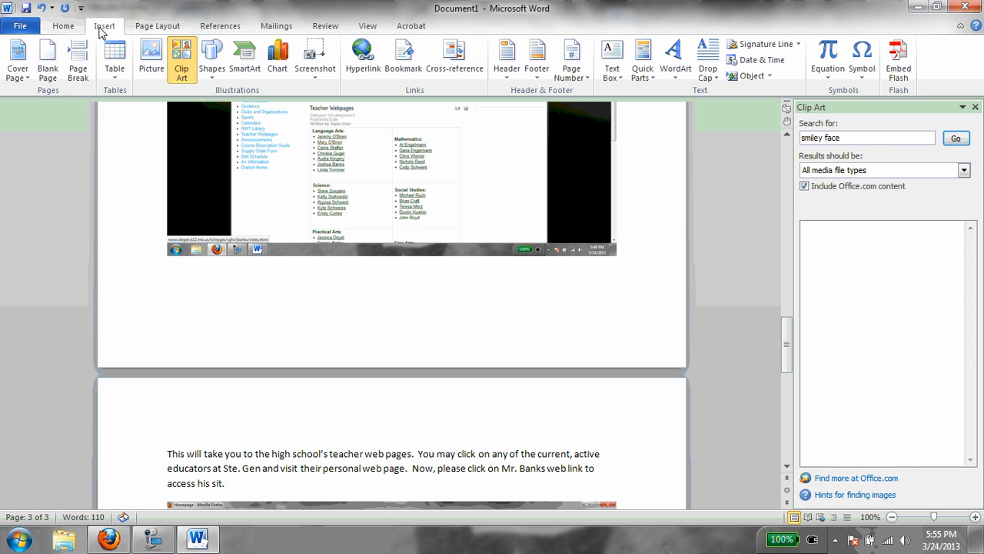
{"action": "left_click", "coordinate": [211, 55]}
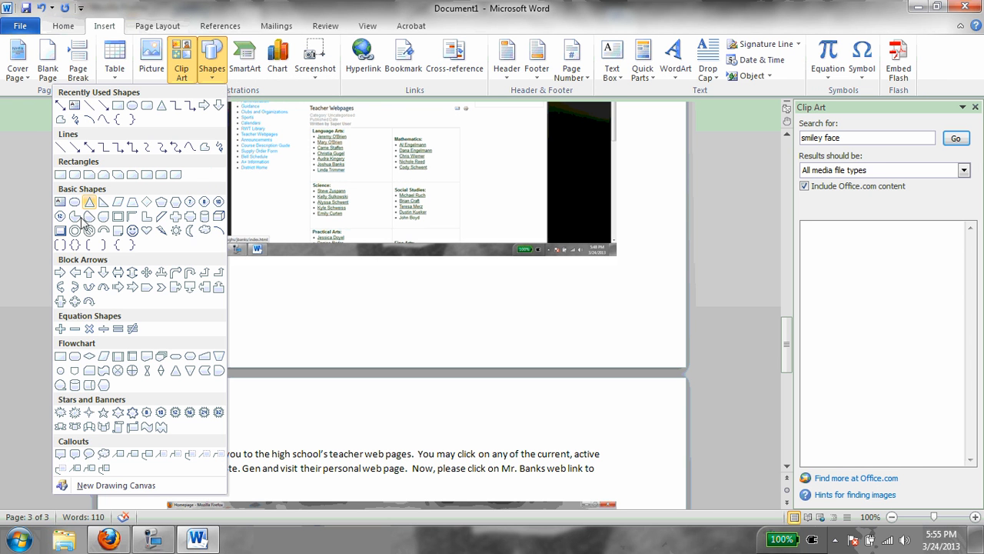
{"action": "left_click", "coordinate": [60, 273]}
{"action": "scroll", "coordinate": [289, 292], "scroll_direction": "up", "scroll_amount": 1}
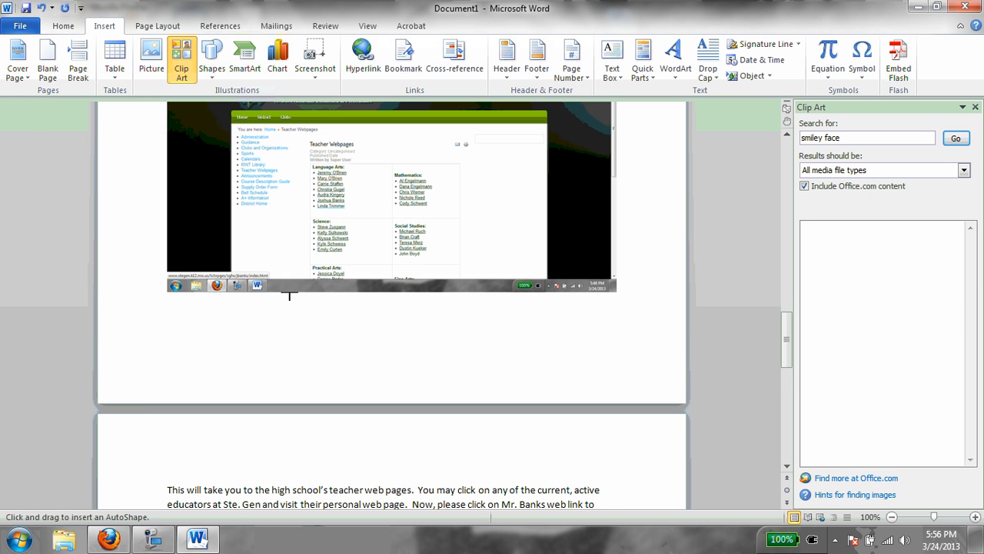
{"action": "left_click_drag", "start_coordinate": [268, 201], "coordinate": [310, 201]}
{"action": "left_click", "coordinate": [209, 208]}
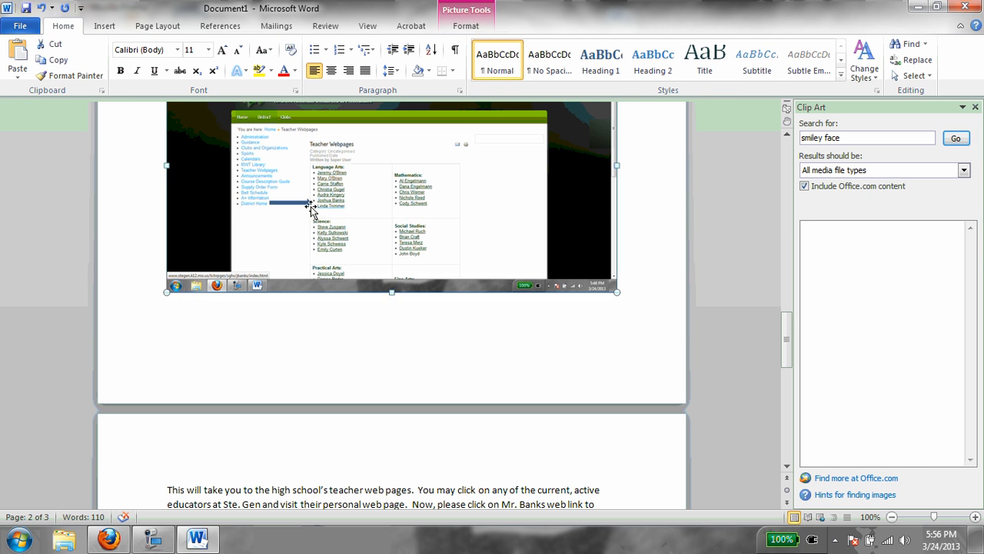
{"action": "scroll", "coordinate": [597, 388], "scroll_direction": "up", "scroll_amount": 1}
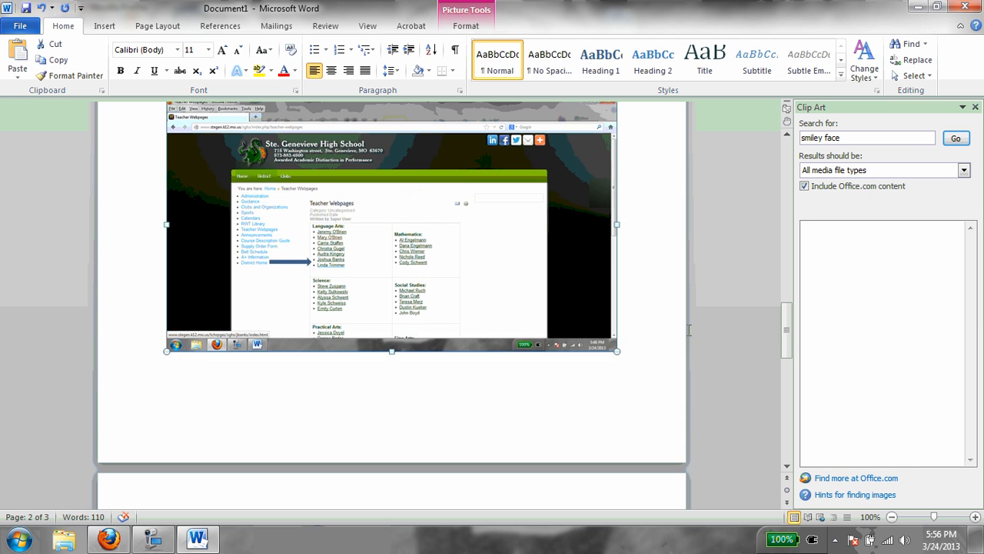
{"action": "left_click", "coordinate": [640, 266]}
{"action": "scroll", "coordinate": [641, 266], "scroll_direction": "up", "scroll_amount": 1}
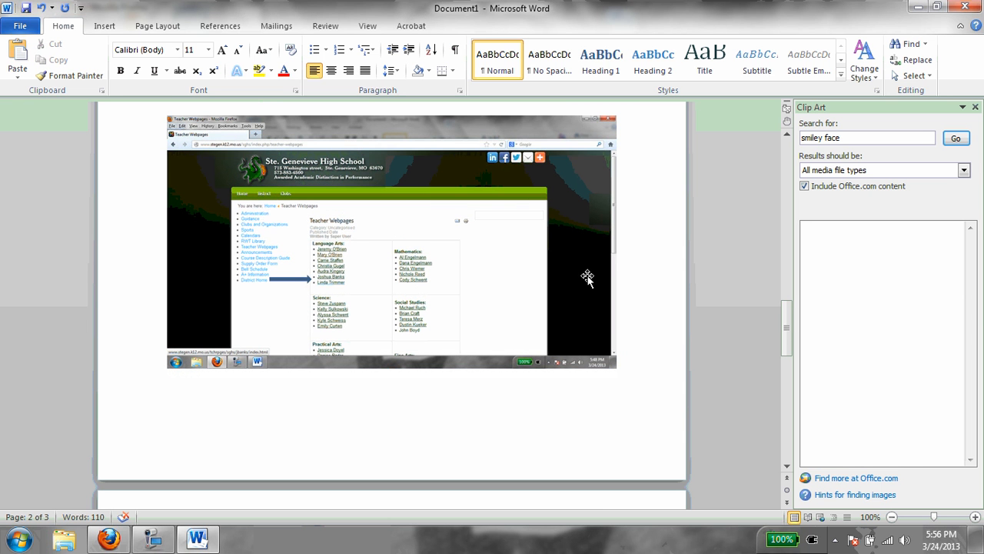
Step: Correct “sit” to “site” at the end of the Teacher Webpages caption
{"action": "scroll", "coordinate": [613, 287], "scroll_direction": "down", "scroll_amount": 5}
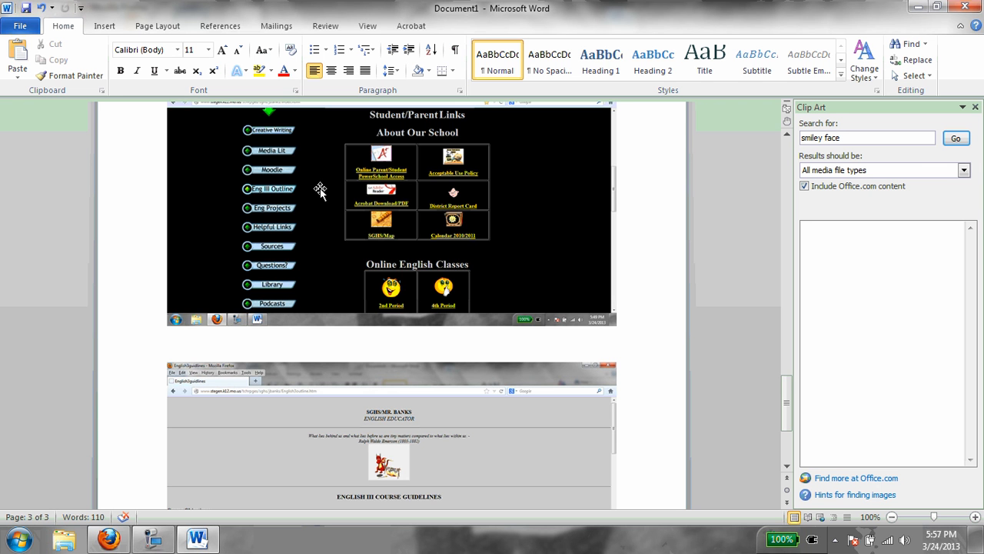
{"action": "scroll", "coordinate": [303, 186], "scroll_direction": "up", "scroll_amount": 4}
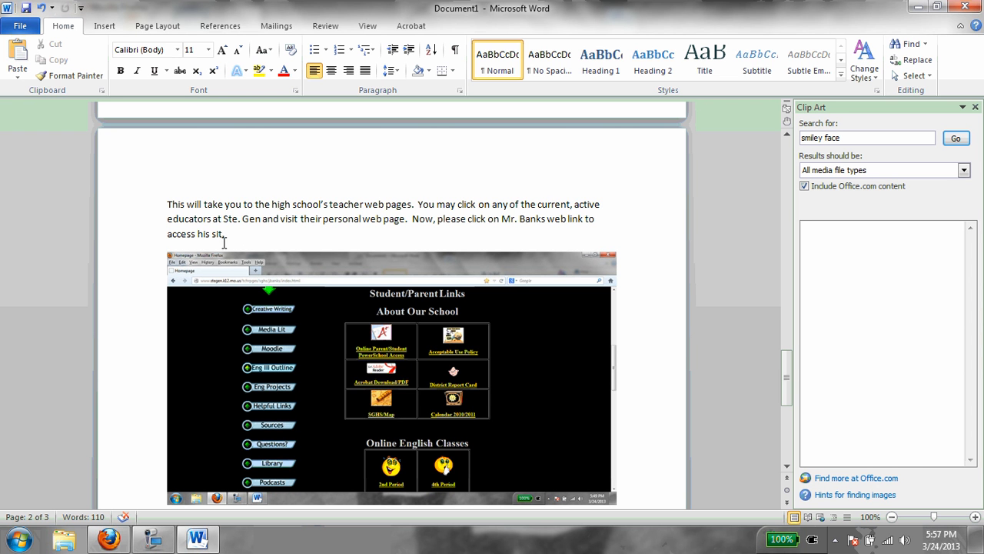
{"action": "type", "text": "e"}
Step: Review the captions, arrows and screenshots from the Teacher Webpages section back to the first page
{"action": "scroll", "coordinate": [240, 230], "scroll_direction": "up", "scroll_amount": 3}
{"action": "scroll", "coordinate": [241, 230], "scroll_direction": "up", "scroll_amount": 8}
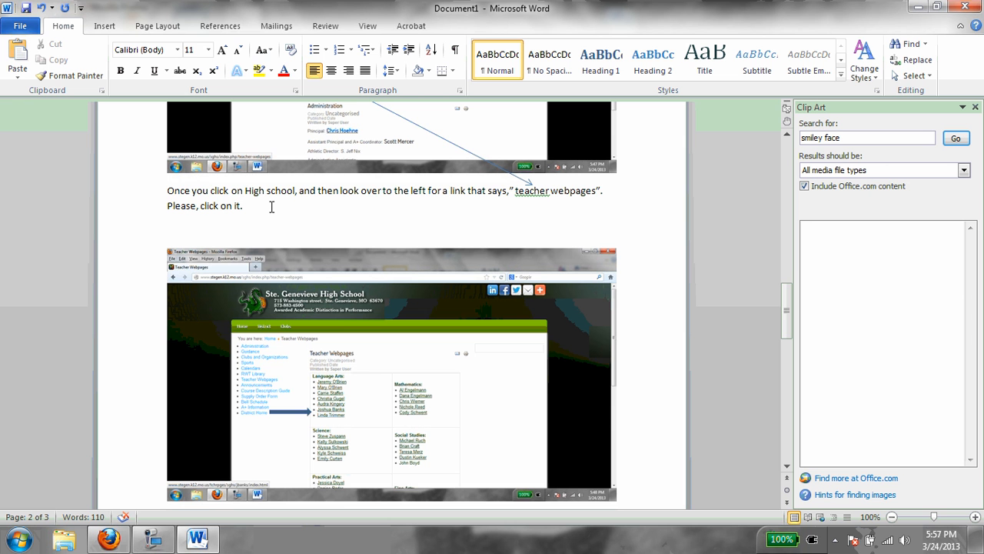
{"action": "scroll", "coordinate": [272, 206], "scroll_direction": "up", "scroll_amount": 4}
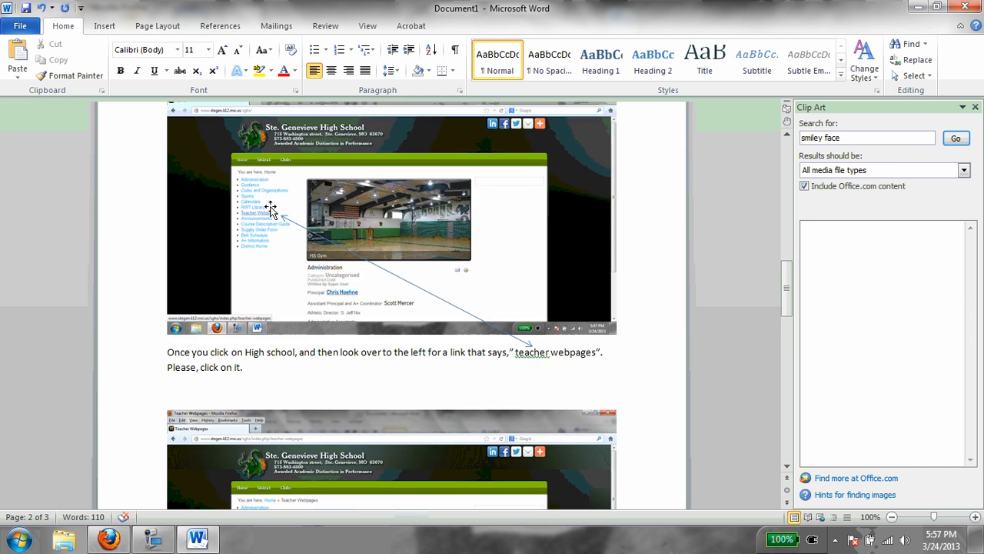
{"action": "scroll", "coordinate": [272, 206], "scroll_direction": "up", "scroll_amount": 15}
{"action": "scroll", "coordinate": [272, 206], "scroll_direction": "down", "scroll_amount": 9}
{"action": "scroll", "coordinate": [272, 206], "scroll_direction": "up", "scroll_amount": 3}
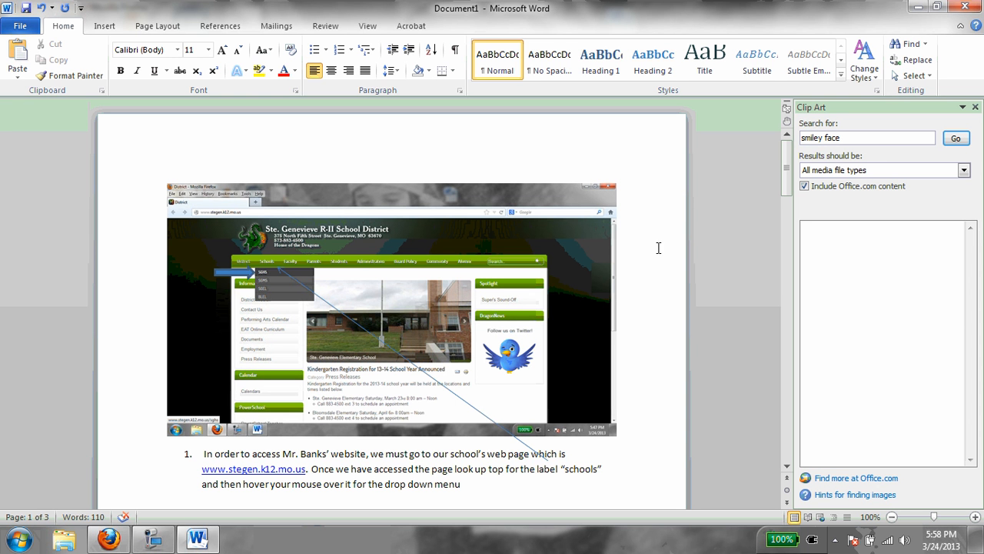
{"action": "scroll", "coordinate": [676, 406], "scroll_direction": "down", "scroll_amount": 1}
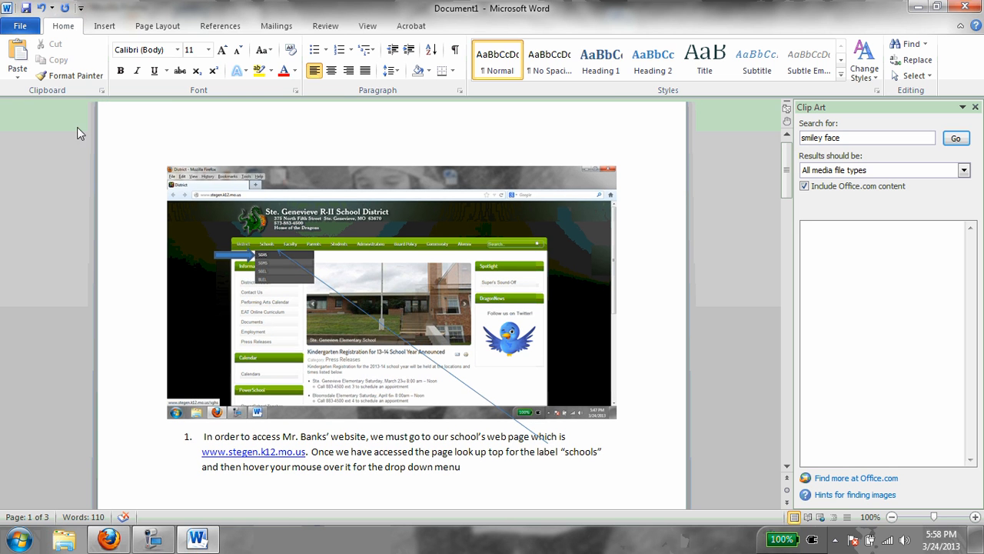
{"action": "left_click", "coordinate": [23, 27]}
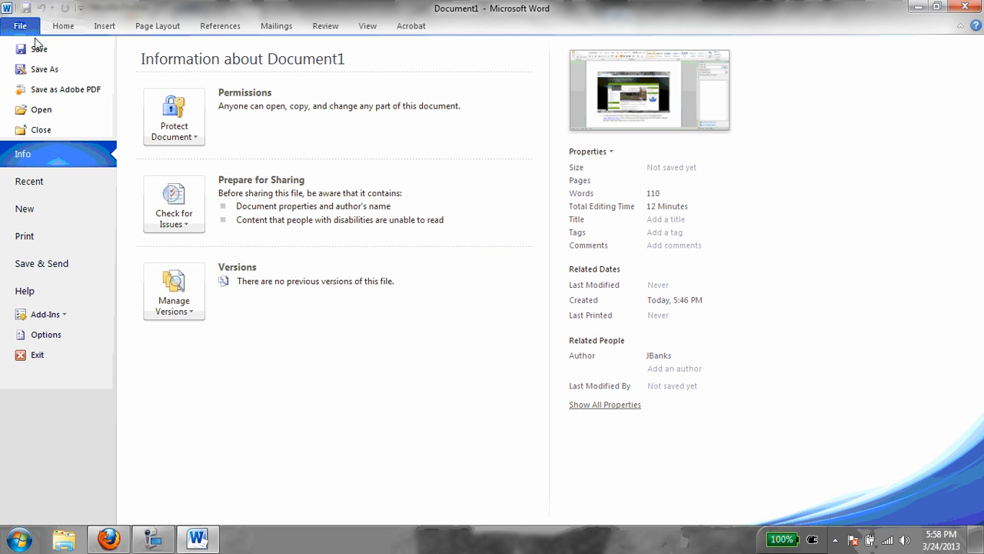
{"action": "left_click", "coordinate": [43, 70]}
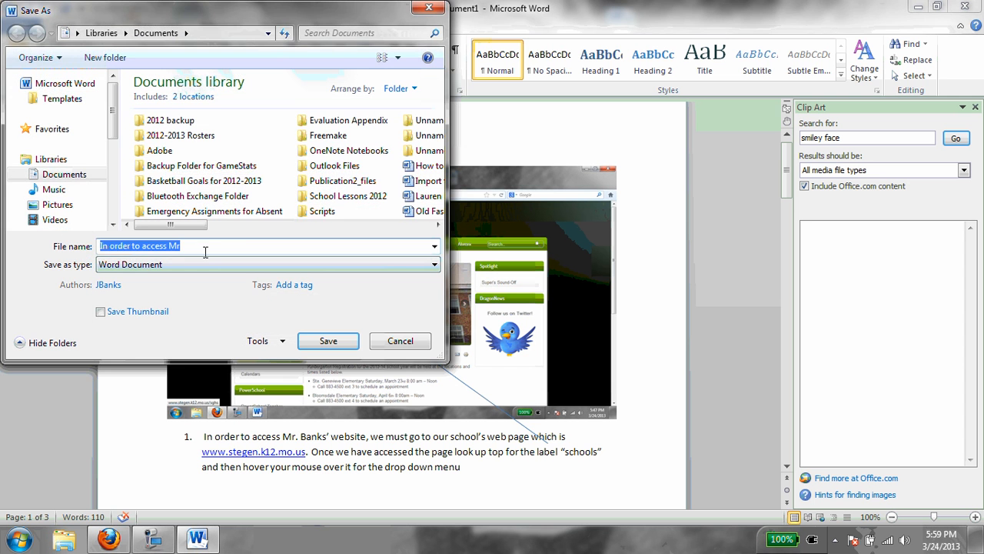
{"action": "left_click", "coordinate": [390, 348]}
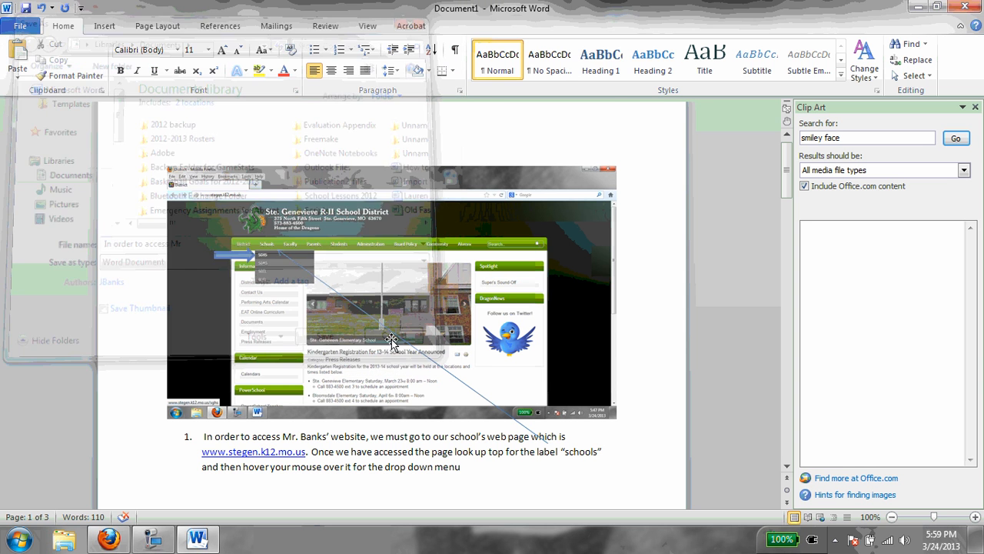
Step: Examine the document's protection options, including Restrict Permission by People, and its author property
{"action": "left_click", "coordinate": [20, 28]}
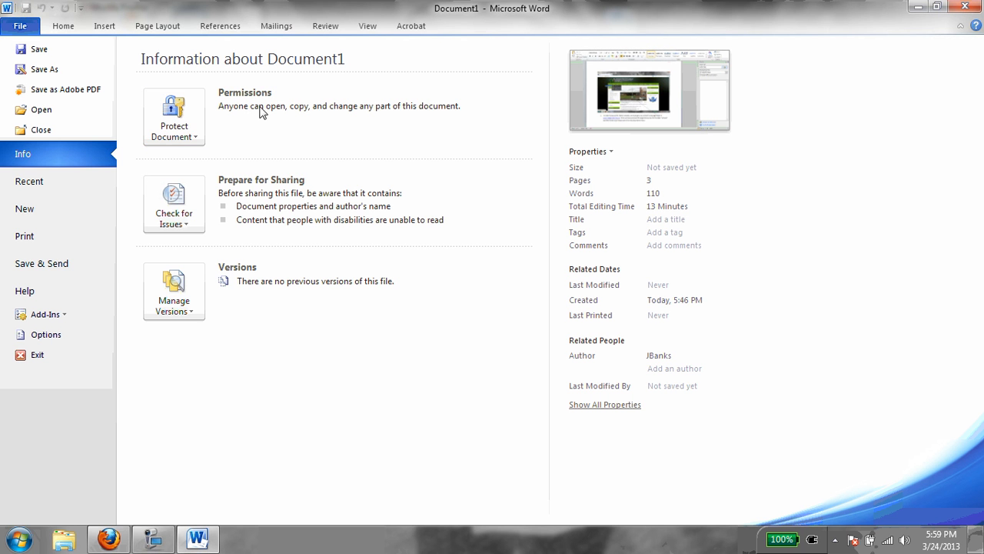
{"action": "left_click", "coordinate": [192, 132]}
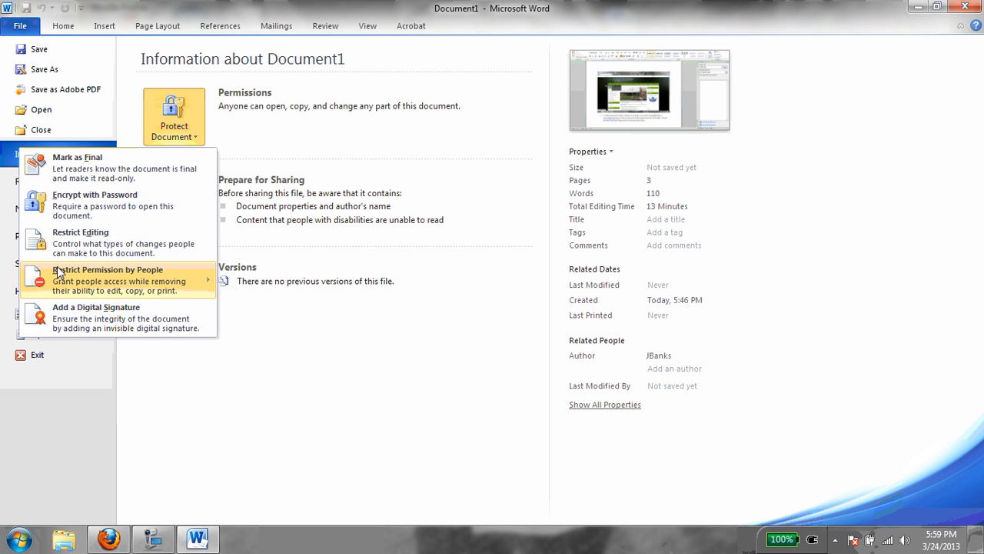
{"action": "mouse_move", "coordinate": [59, 273]}
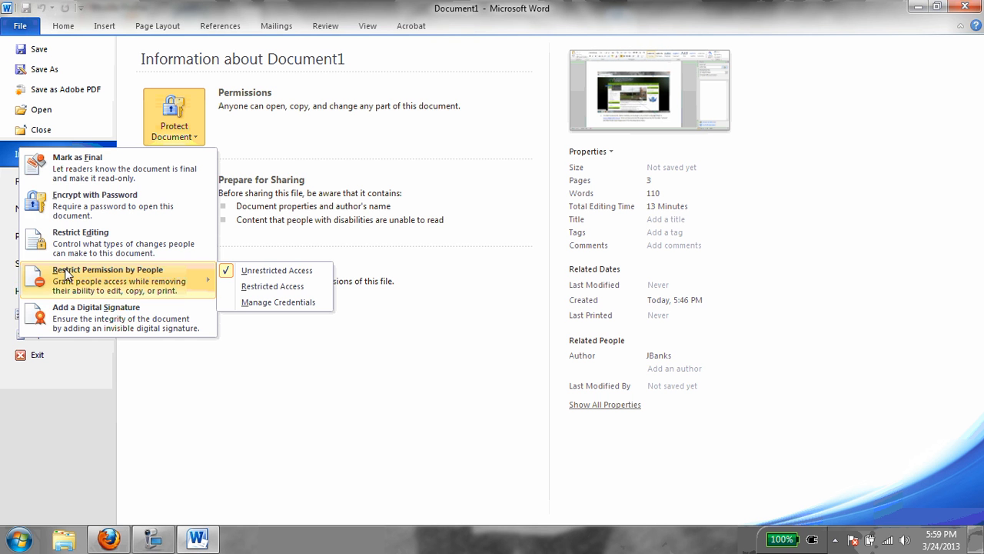
{"action": "left_click", "coordinate": [422, 137]}
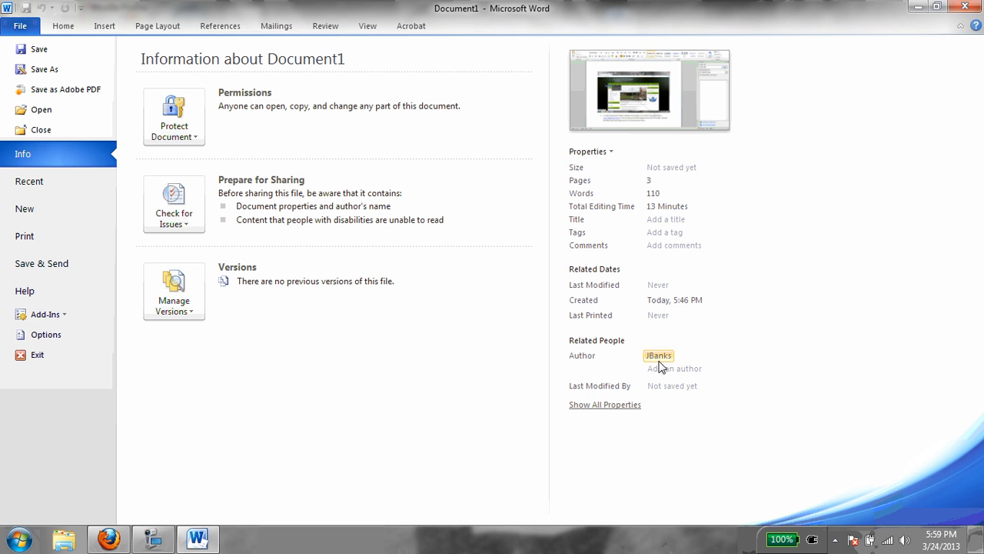
{"action": "mouse_move", "coordinate": [654, 360]}
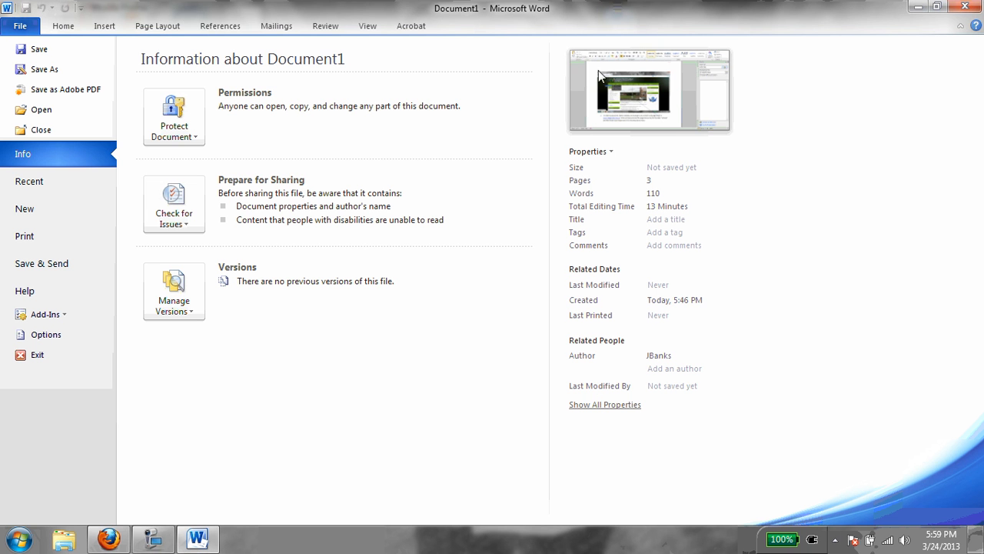
Step: Close the document without saving the changes and close the open Firefox window
{"action": "left_click", "coordinate": [972, 11]}
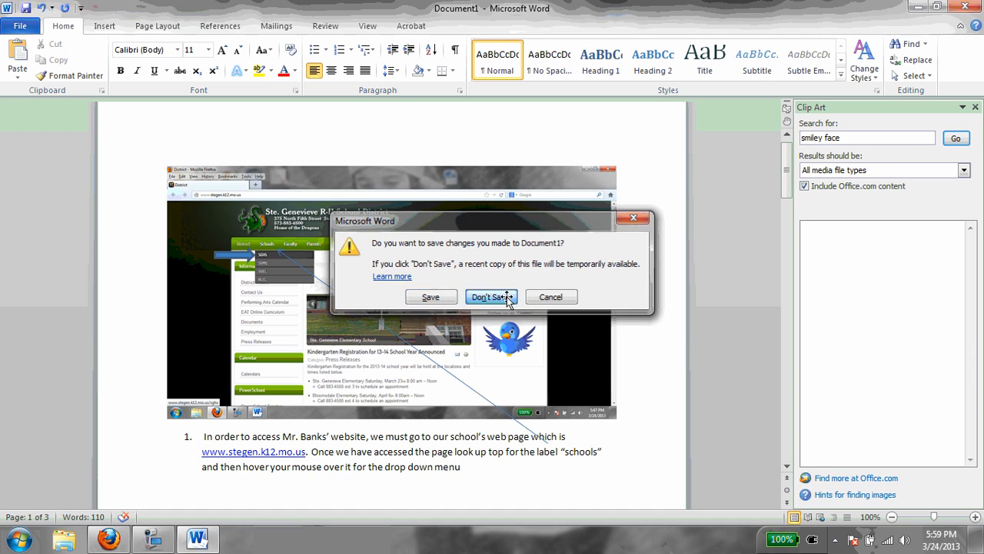
{"action": "left_click", "coordinate": [492, 297]}
{"action": "left_click", "coordinate": [964, 6]}
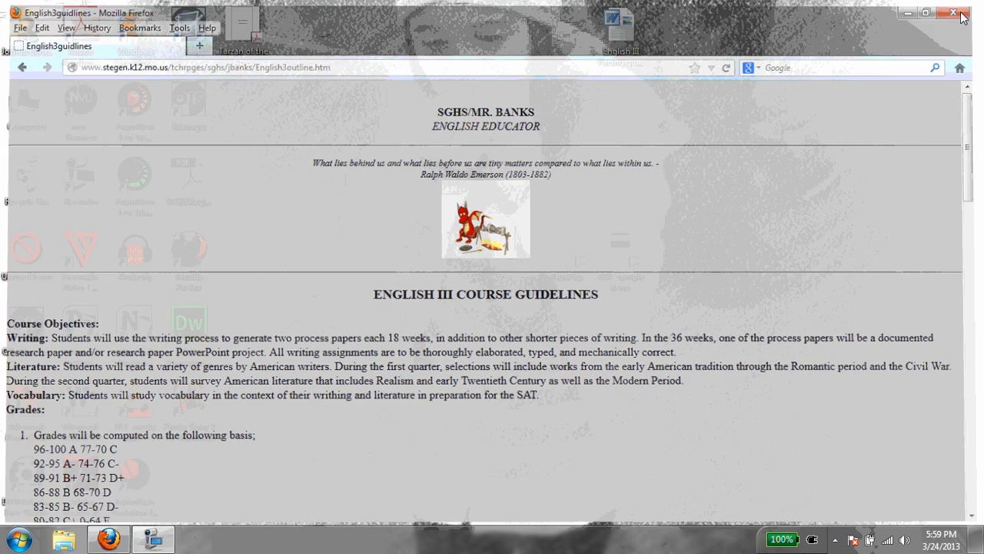
{"action": "left_click", "coordinate": [153, 539]}
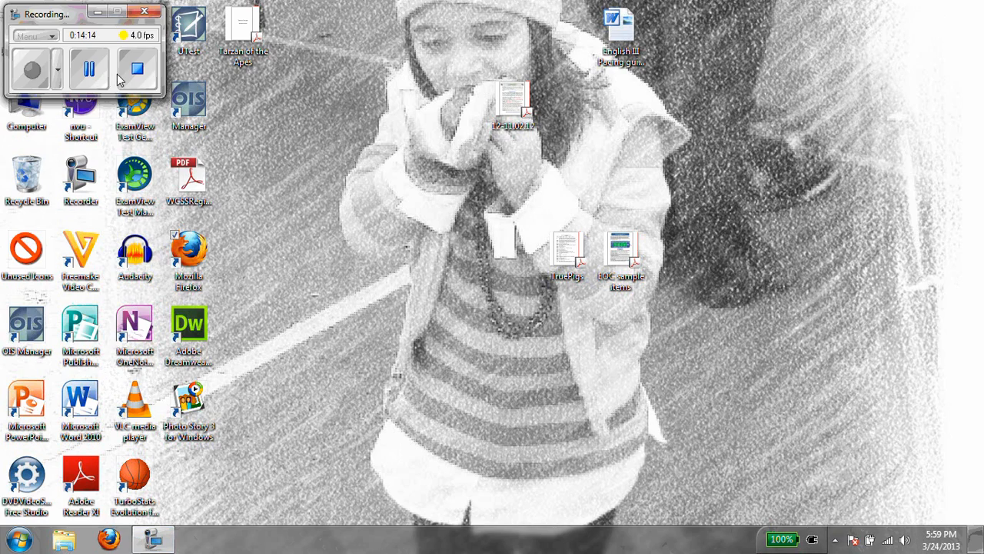